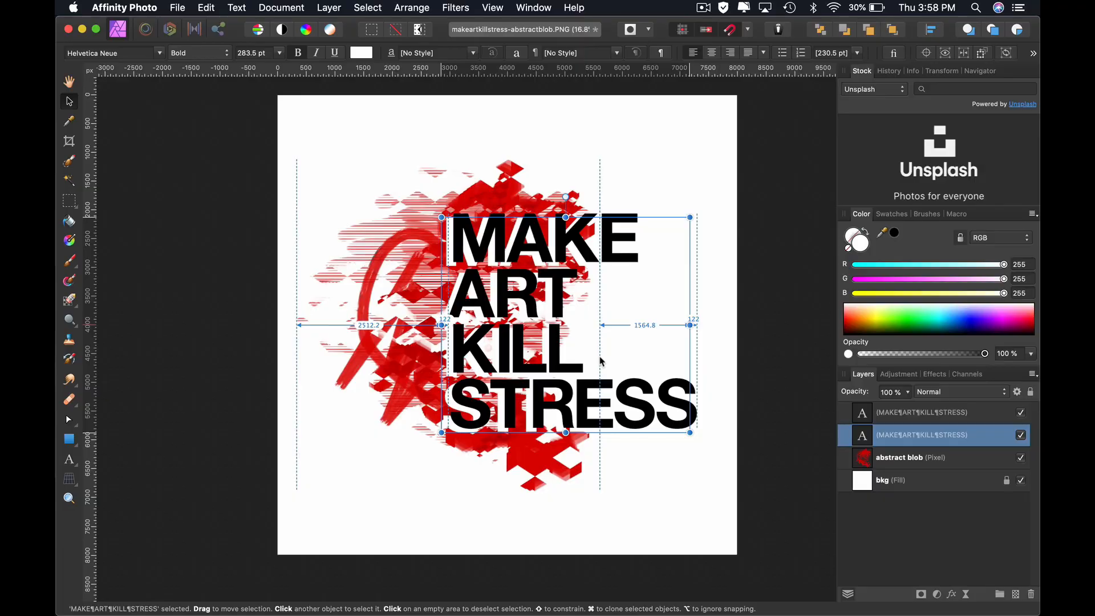
- Try enlarging the white text copy behind the black text to about 301 pt as an offset shadow
left_click_drag(693, 438, 655, 430)
left_click_drag(697, 210, 705, 203)
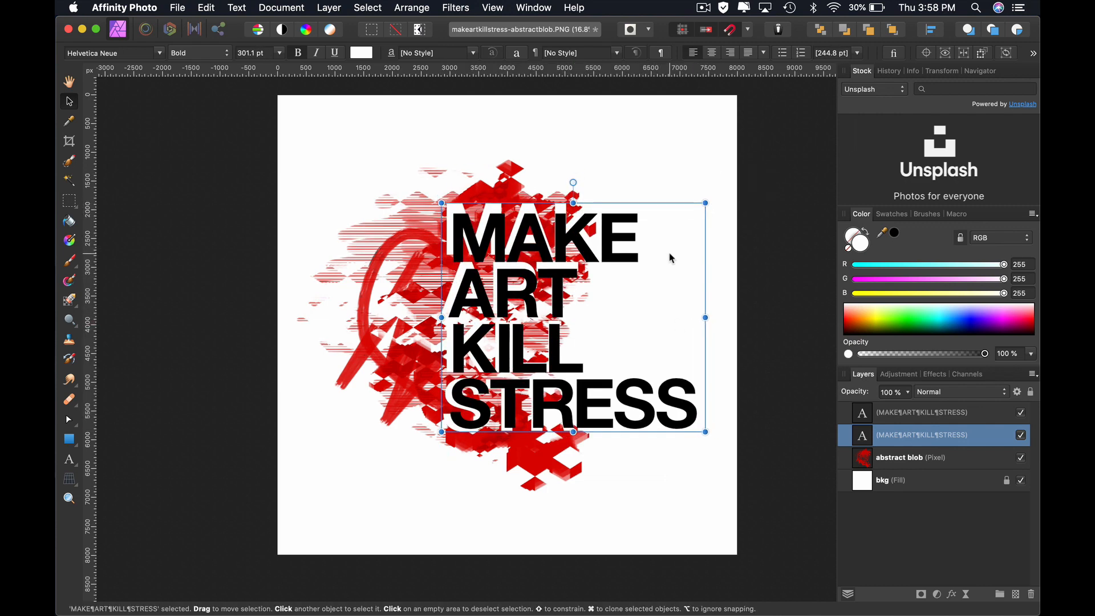
left_click(694, 489)
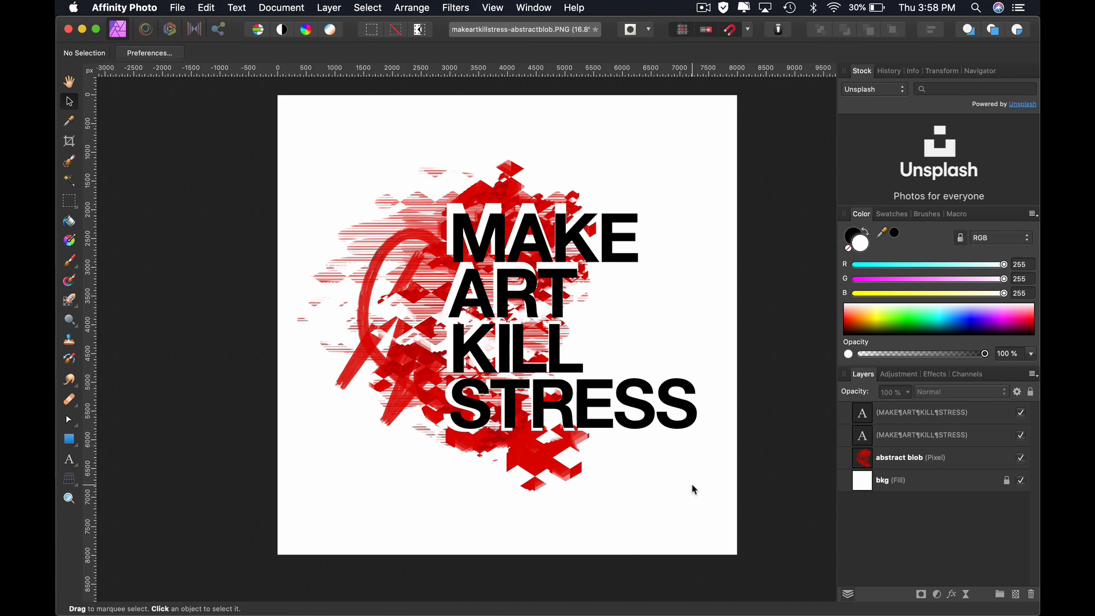
- Undo the resizing of the white text copy
key("super+z")
key("super+z")
key("super+z")
key("super+z")
key("super+z")
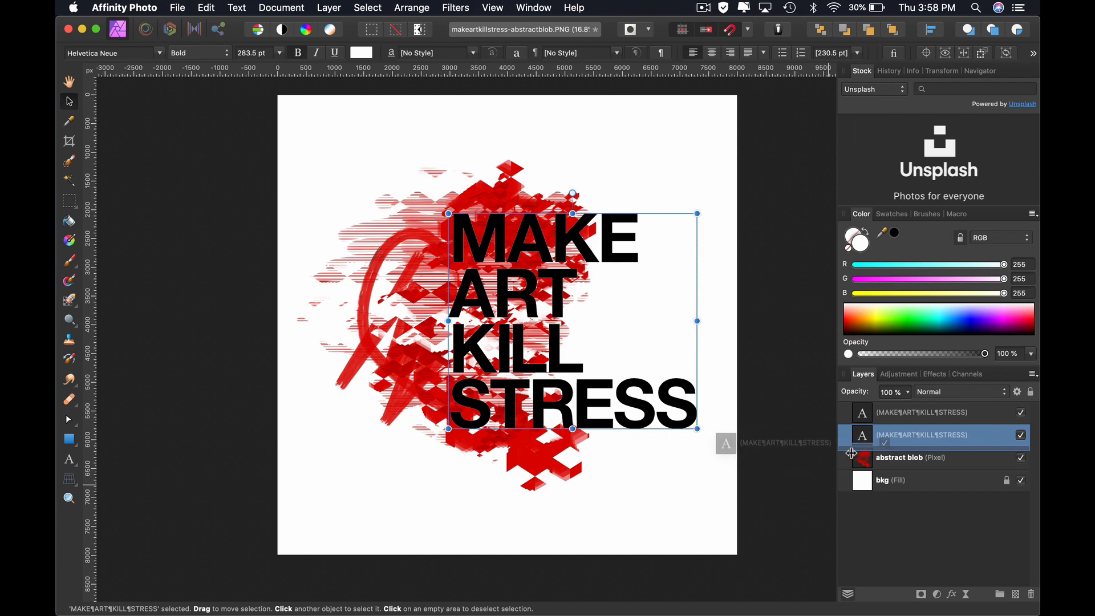
- Place the white text layer above the black one and enlarge the black copy into an offset shadow behind it
left_click_drag(852, 454, 853, 458)
left_click(973, 439)
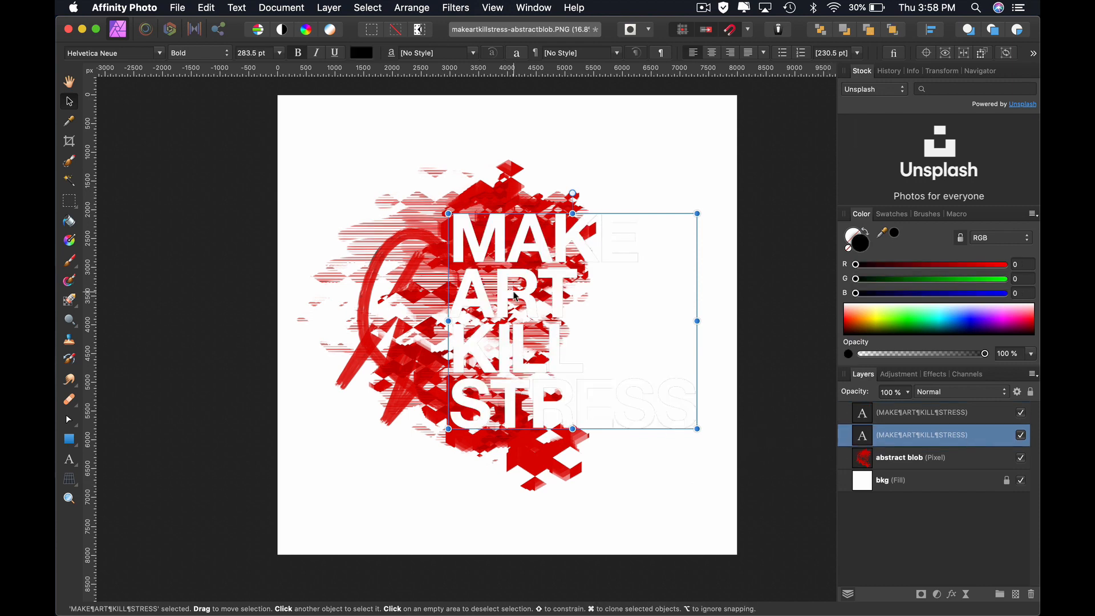
left_click_drag(448, 211, 437, 204)
left_click_drag(697, 428, 697, 430)
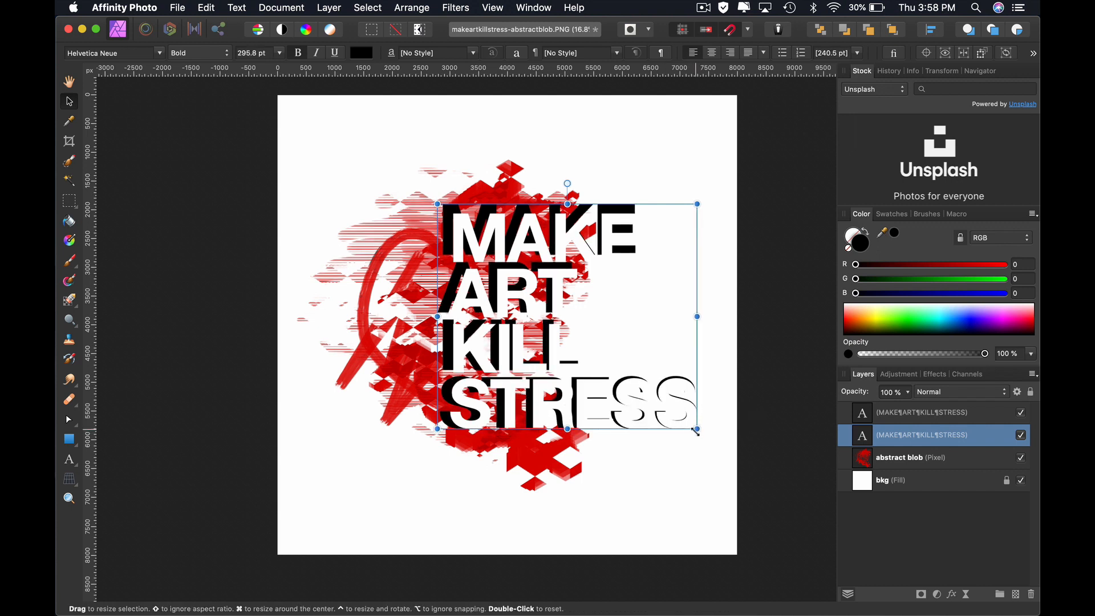
left_click_drag(697, 431, 708, 433)
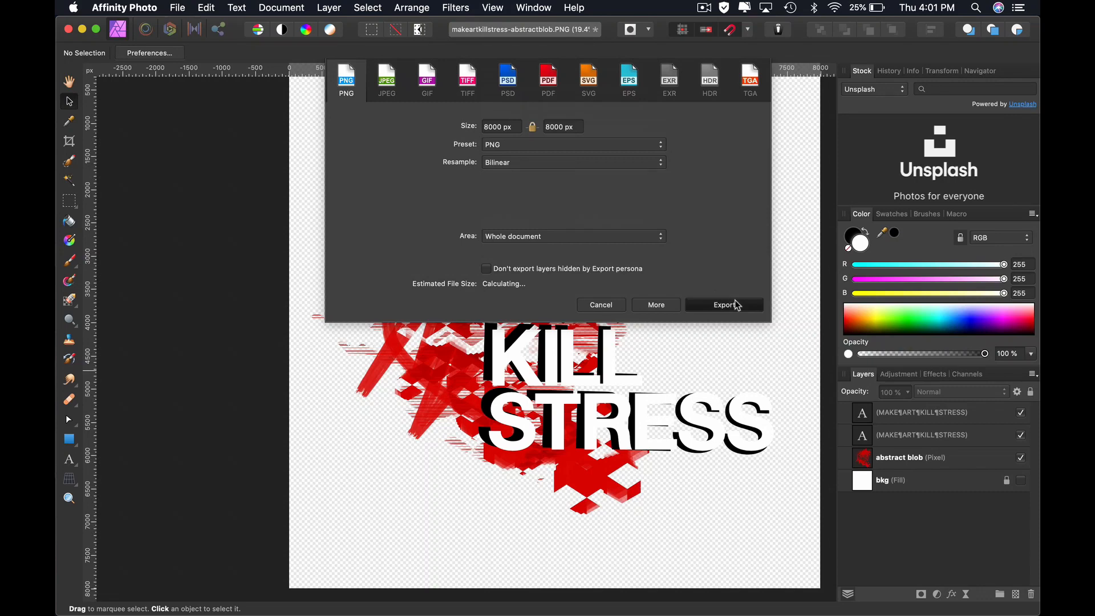
- Export the whole document as an 8000 px square PNG named MAKE-ART-KILL-ST in the Make Art Kill Stress folder
left_click(736, 305)
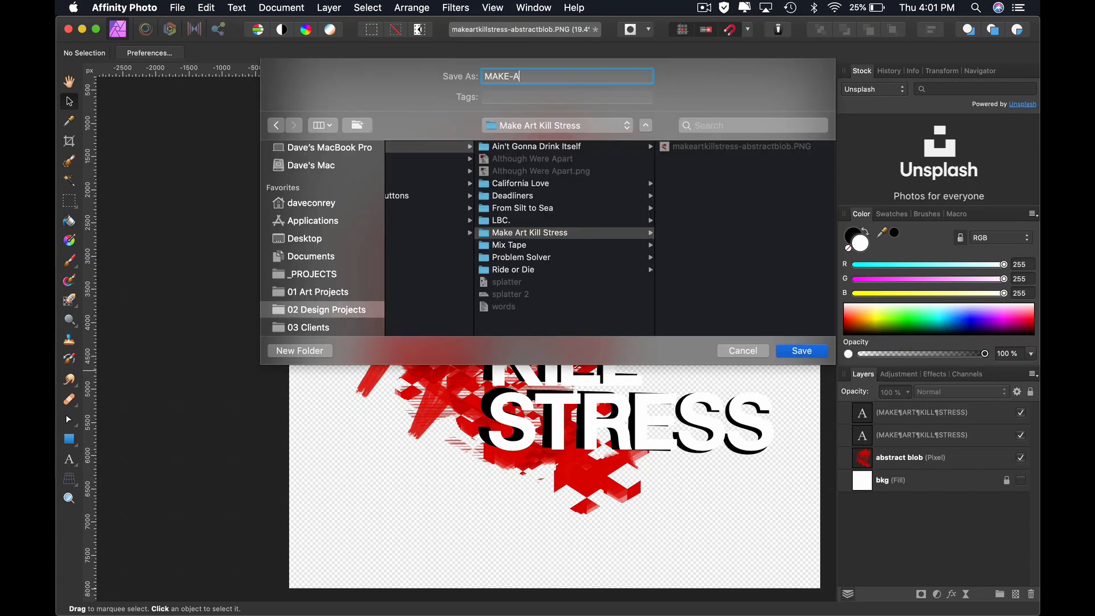
type("MAKE-ART-KILL-ST")
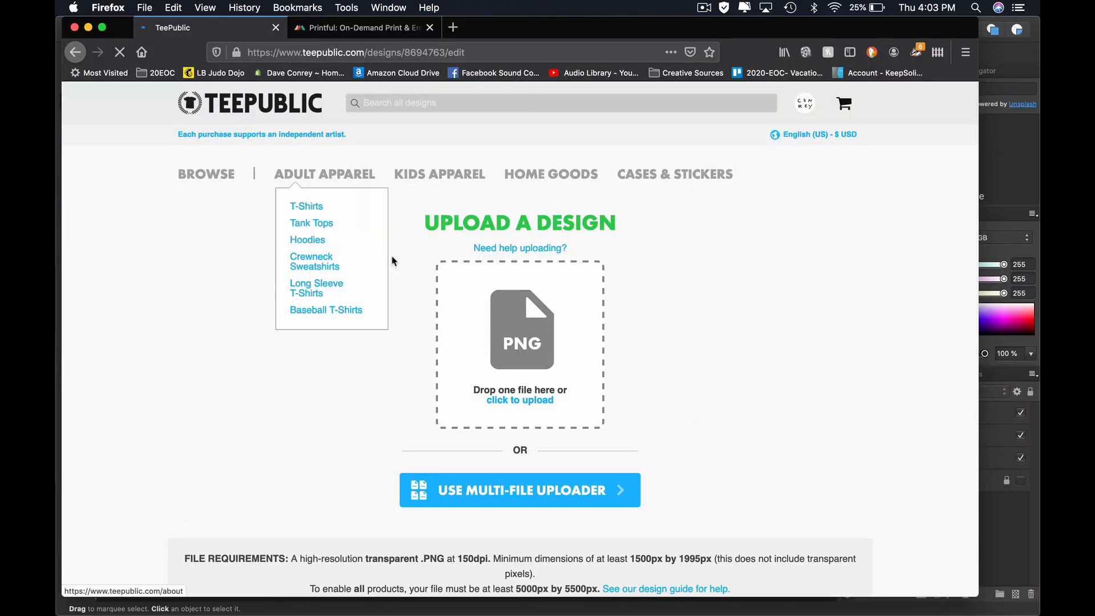
- Switch to TeePublic in Firefox and upload the exported PNG from the Make Art Kill Stress folder as a design
left_click(520, 324)
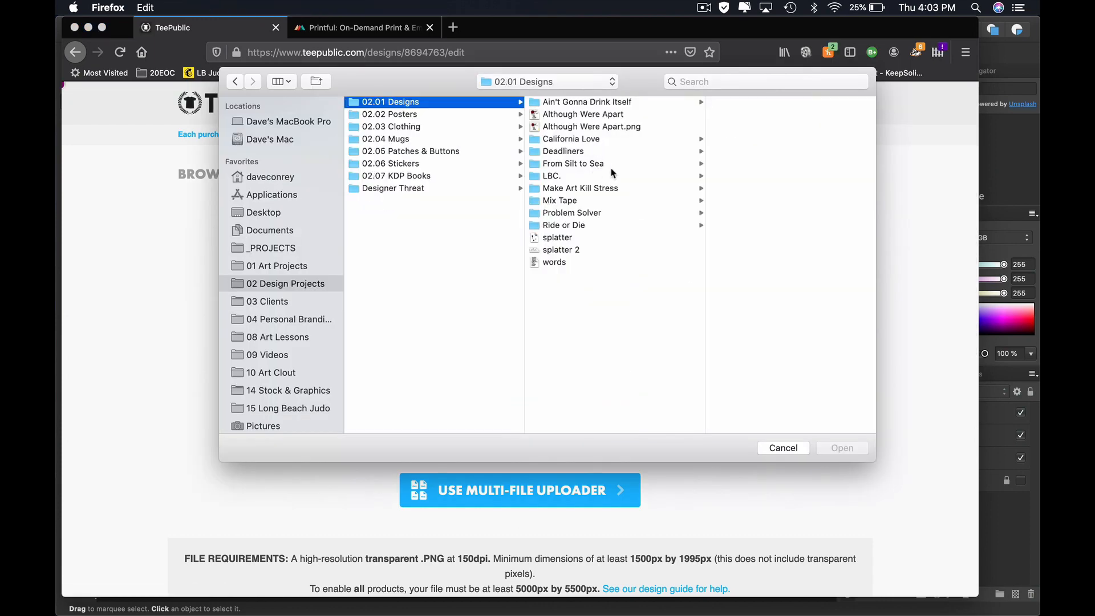
left_click(610, 189)
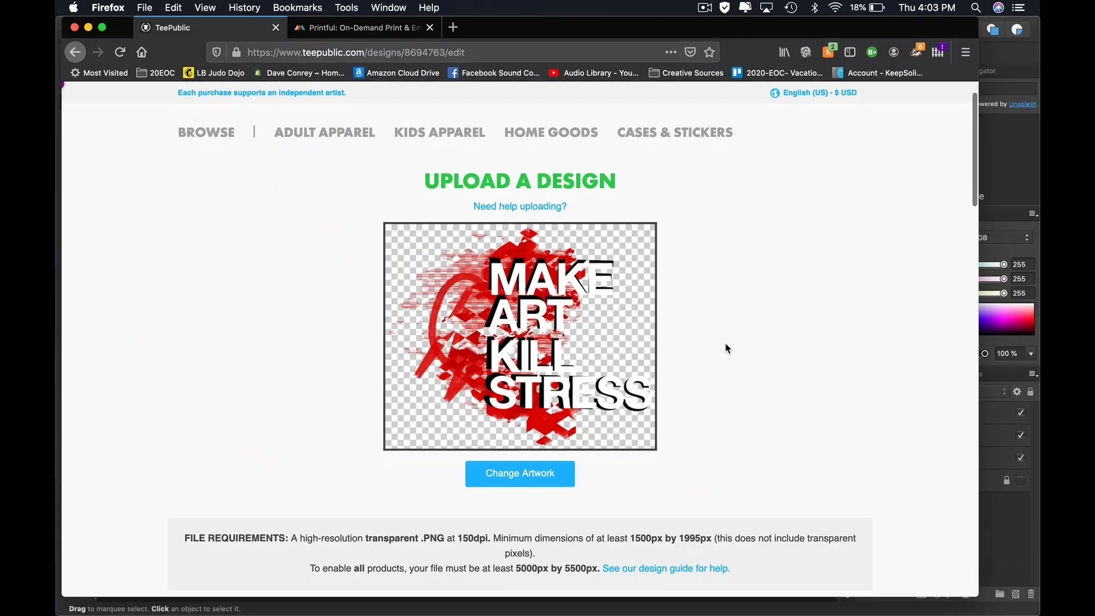
- Add the suggested tags geometric, colorful and prismatic to the uploaded design
scroll(725, 345, "down", 8)
scroll(707, 336, "down", 2)
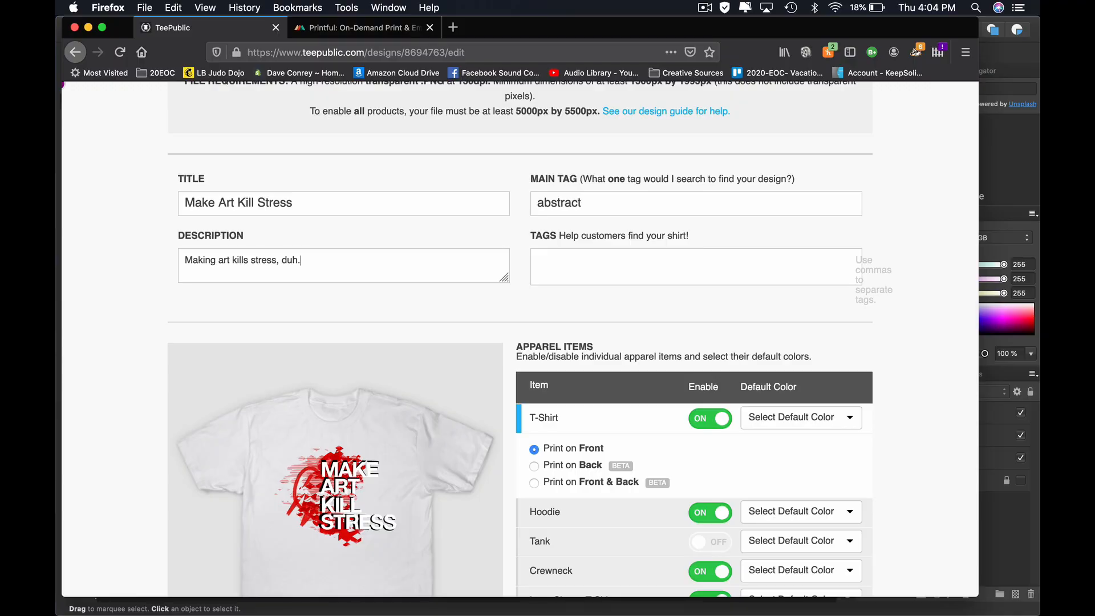
left_click(645, 263)
type("art")
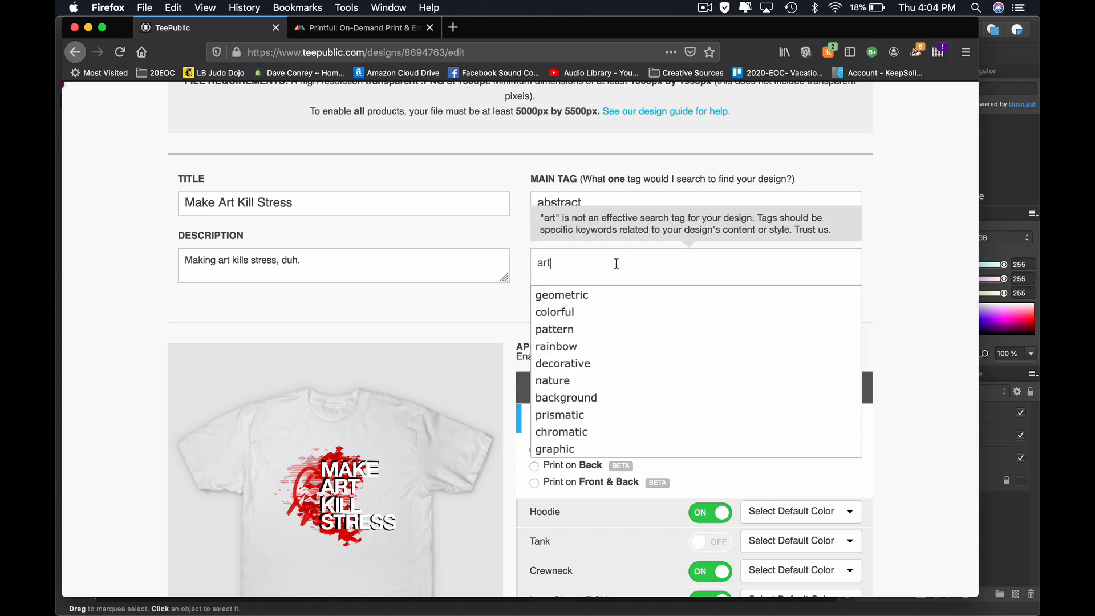
left_click(572, 297)
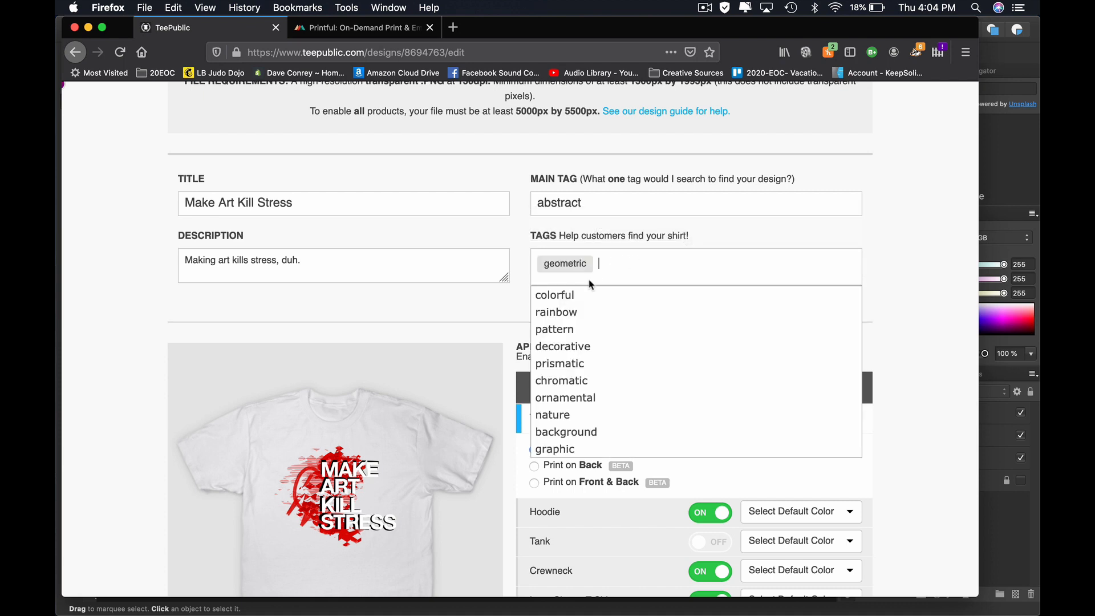
left_click(590, 293)
left_click(606, 340)
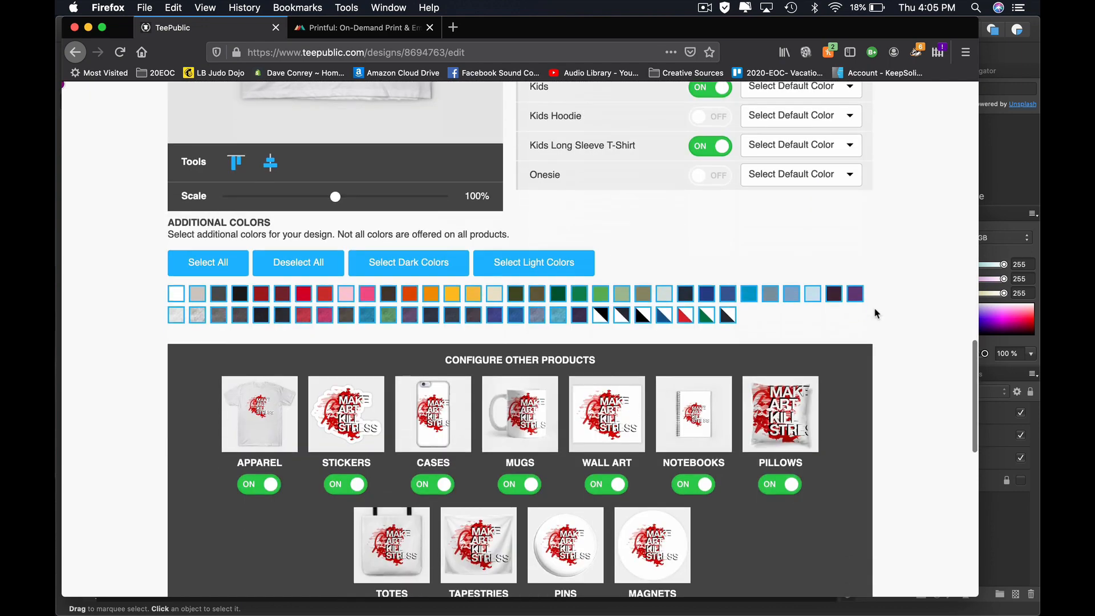
- Set the T-shirt's default color to White in the apparel items
scroll(876, 314, "down", 3)
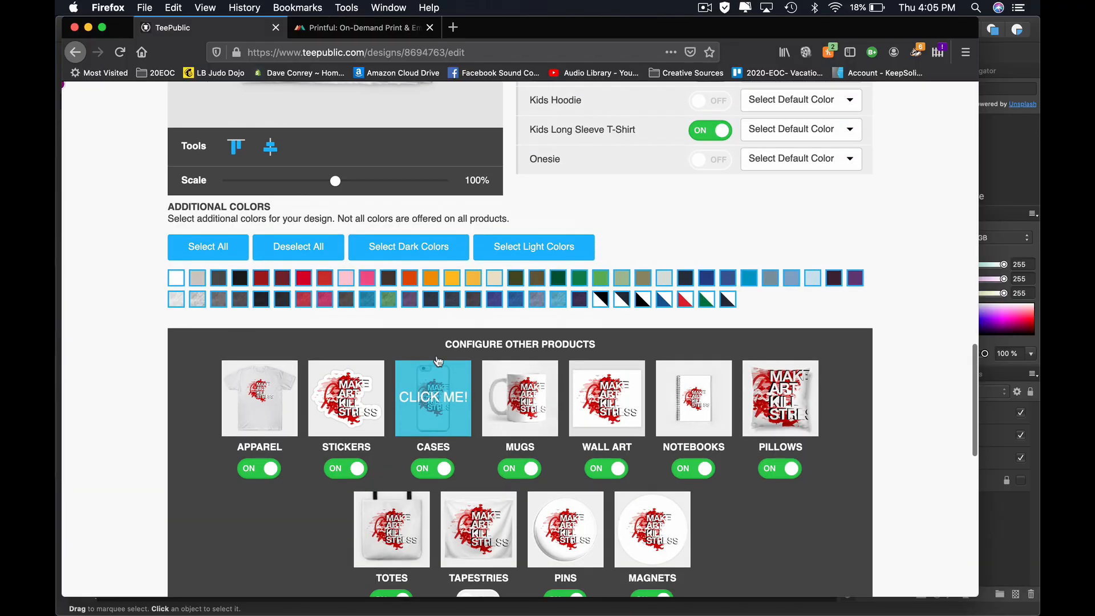
scroll(438, 360, "down", 2)
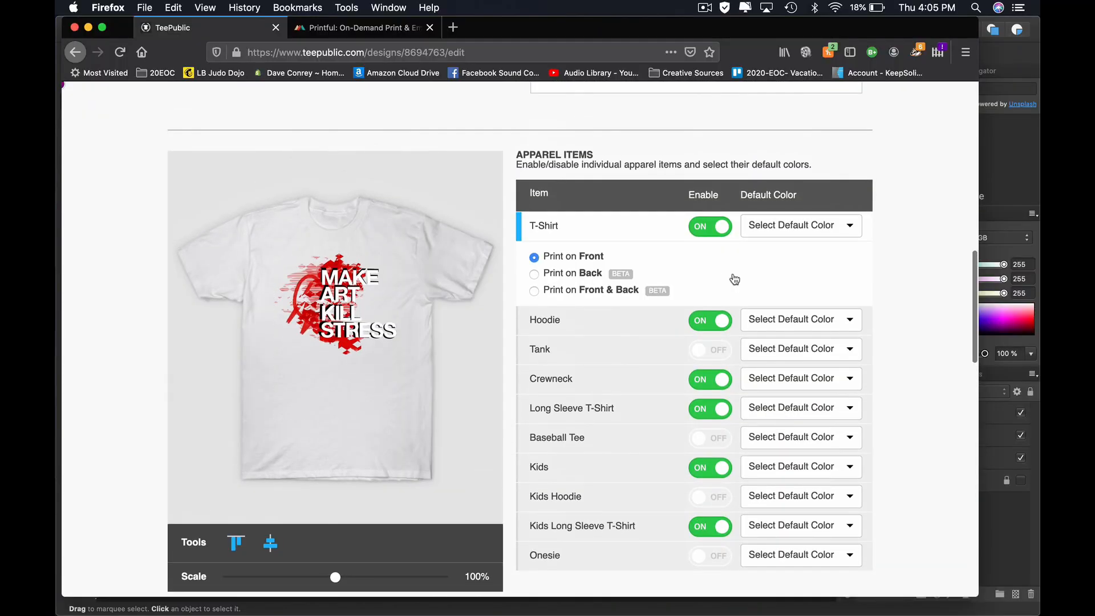
scroll(905, 276, "down", 2)
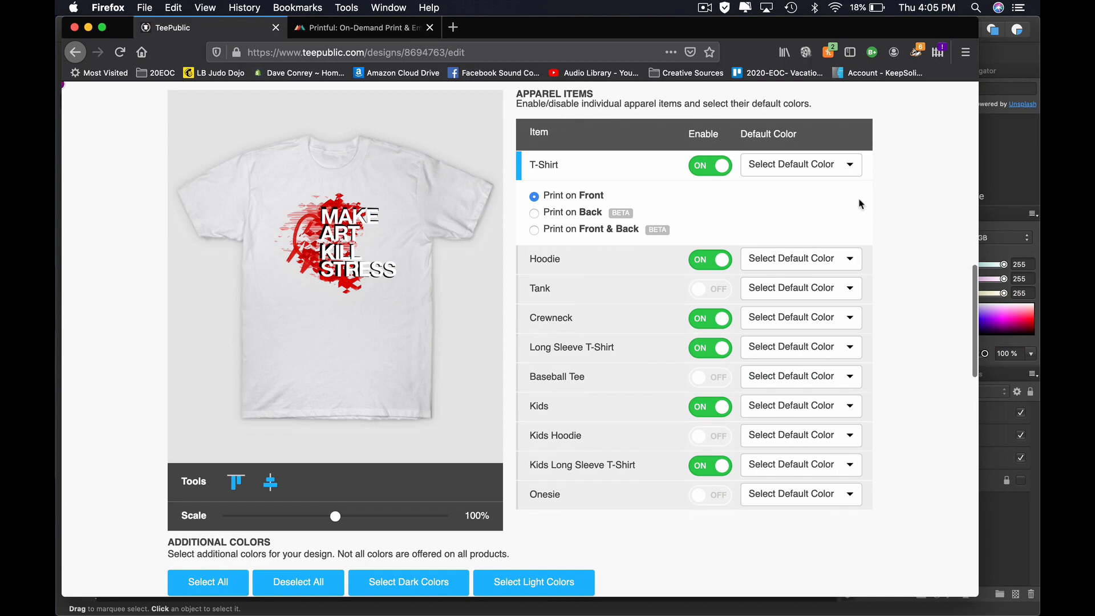
left_click(802, 169)
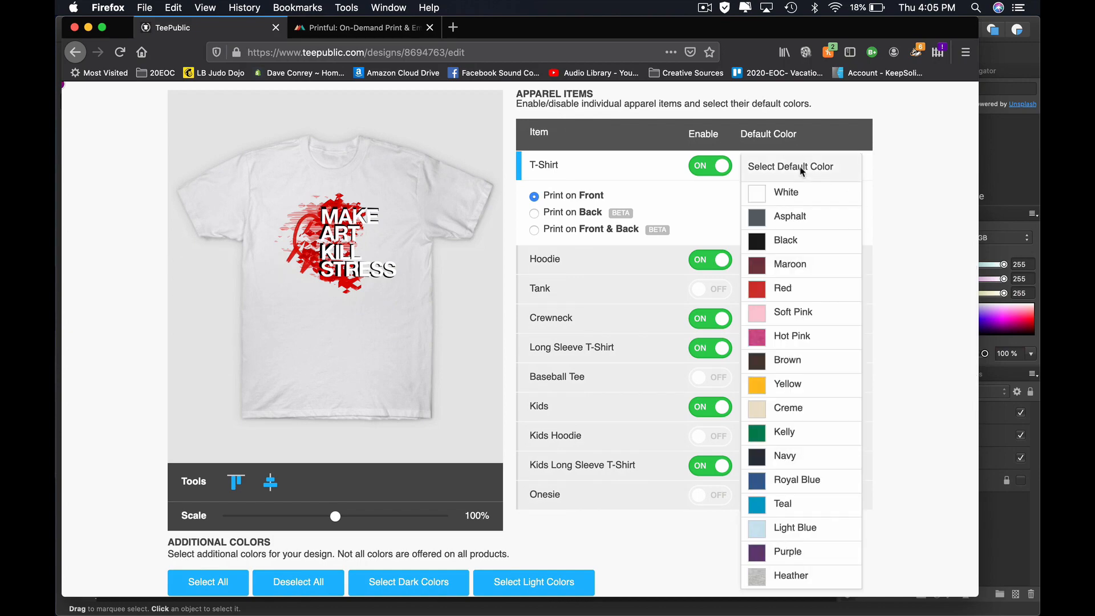
left_click(763, 194)
- Look through the hoodie's default colors and try Black as the T-shirt's default color
scroll(758, 213, "down", 7)
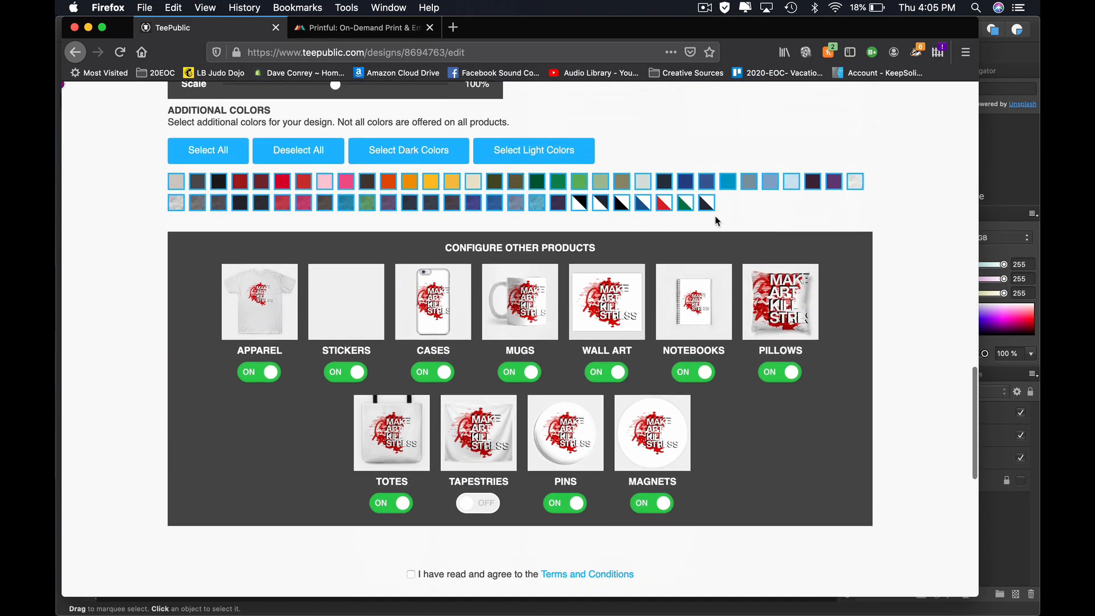
scroll(367, 290, "up", 5)
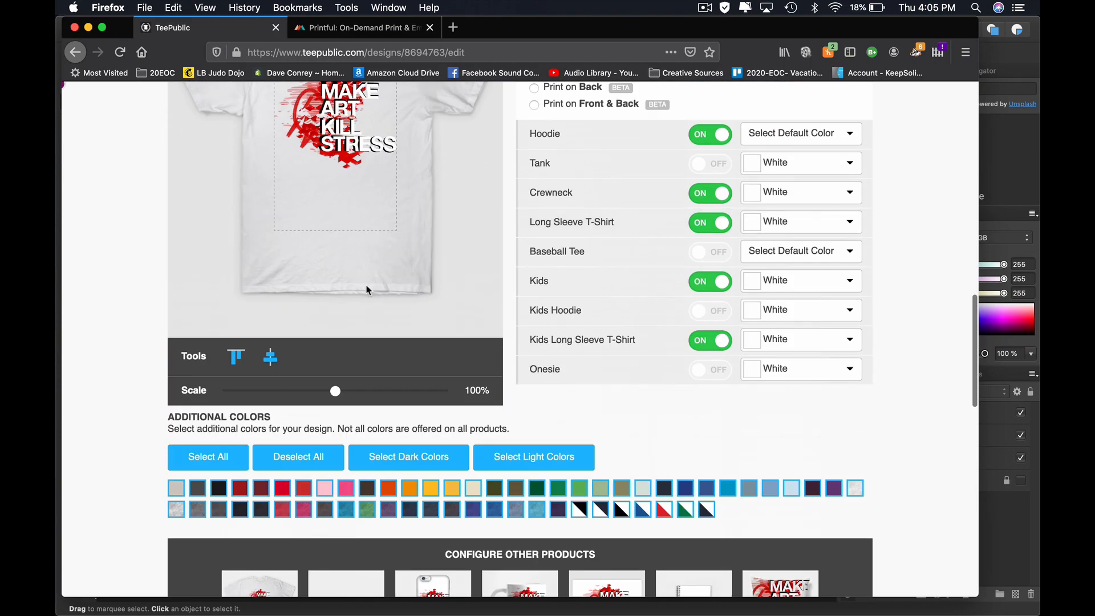
left_click(805, 135)
scroll(899, 171, "up", 5)
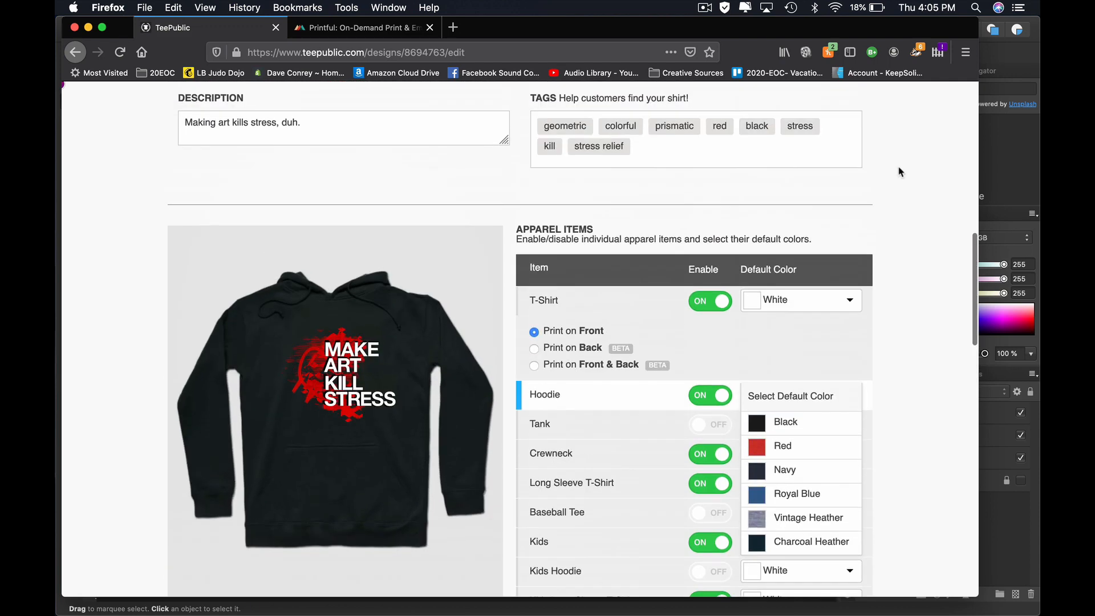
left_click(791, 303)
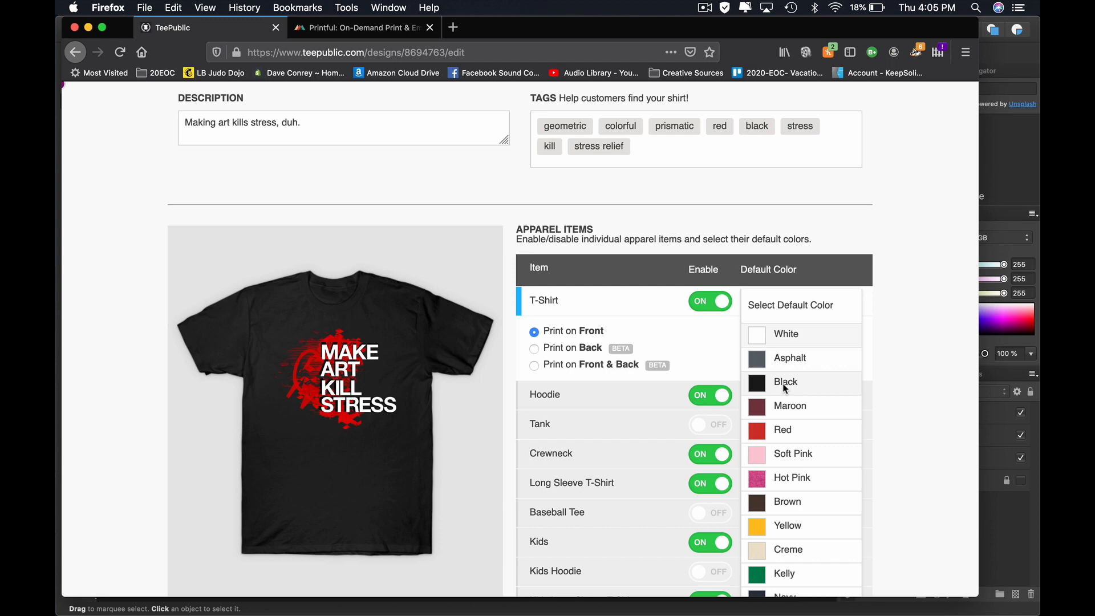
left_click(785, 388)
- Compare the hoodie's Vintage Heather and Charcoal Heather colors and set its default color to Vintage Heather
scroll(784, 388, "down", 7)
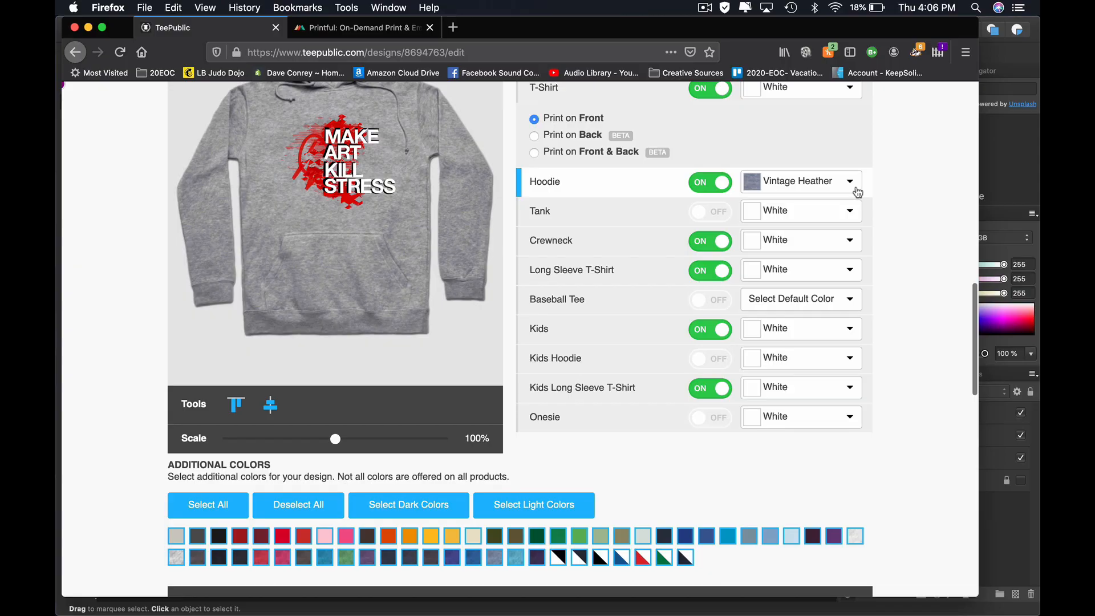
left_click(841, 184)
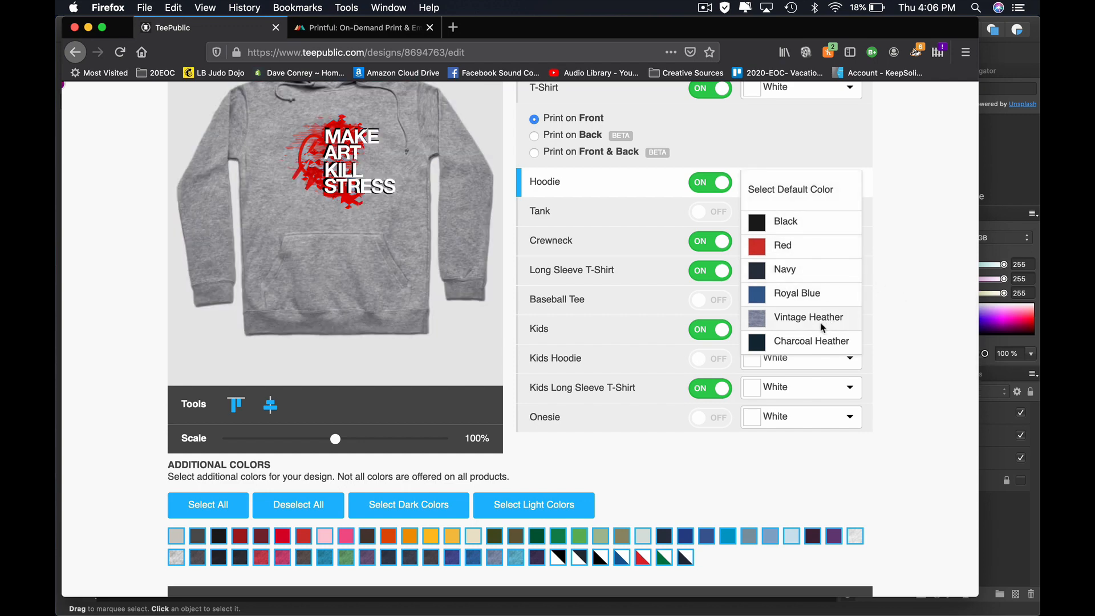
left_click(826, 325)
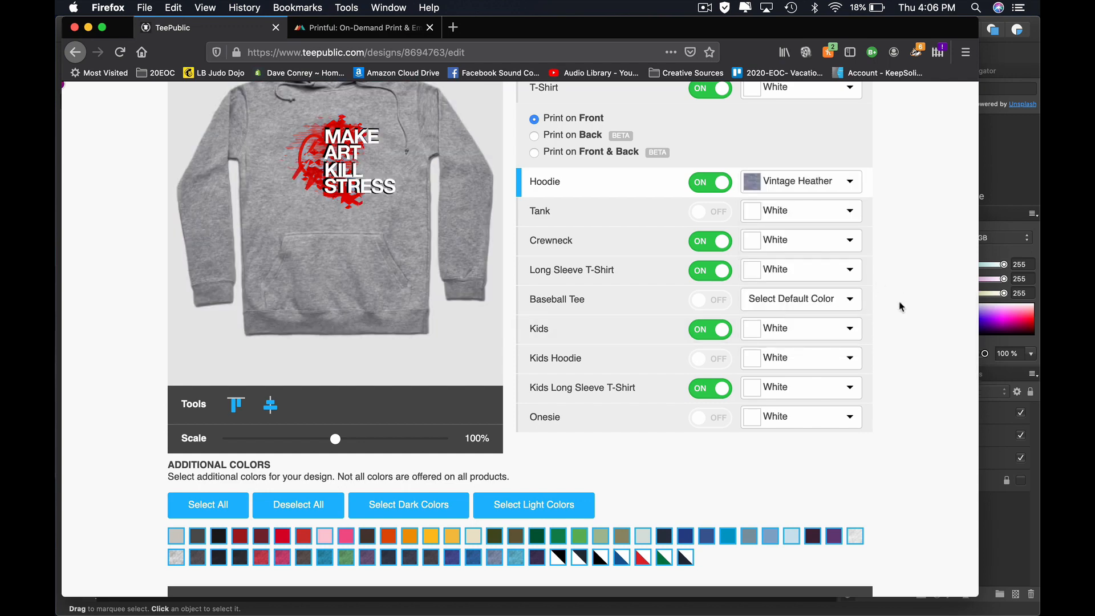
left_click(819, 181)
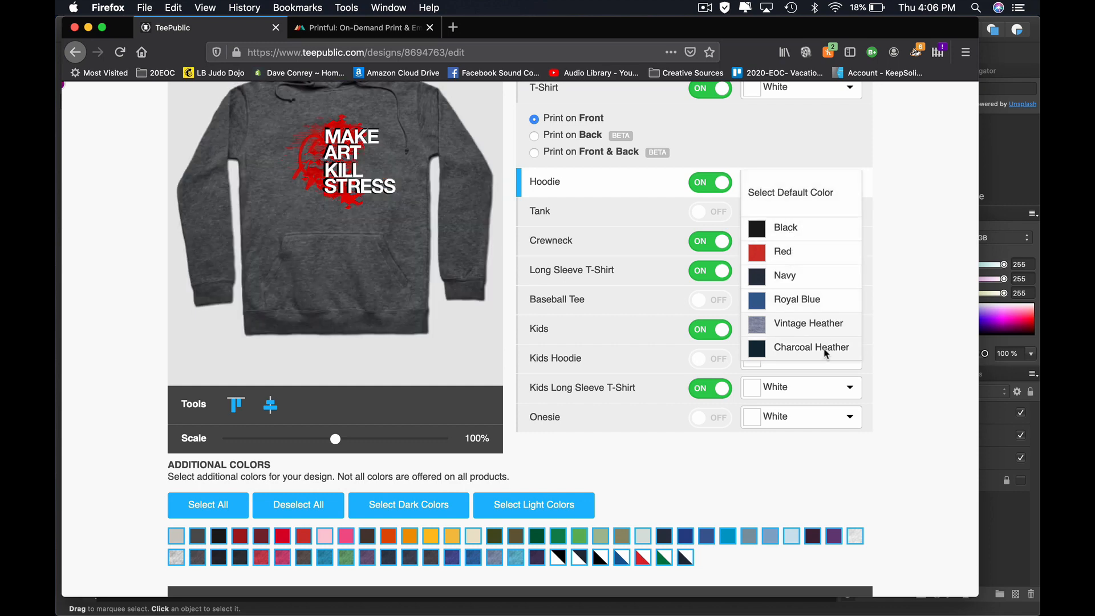
left_click(824, 324)
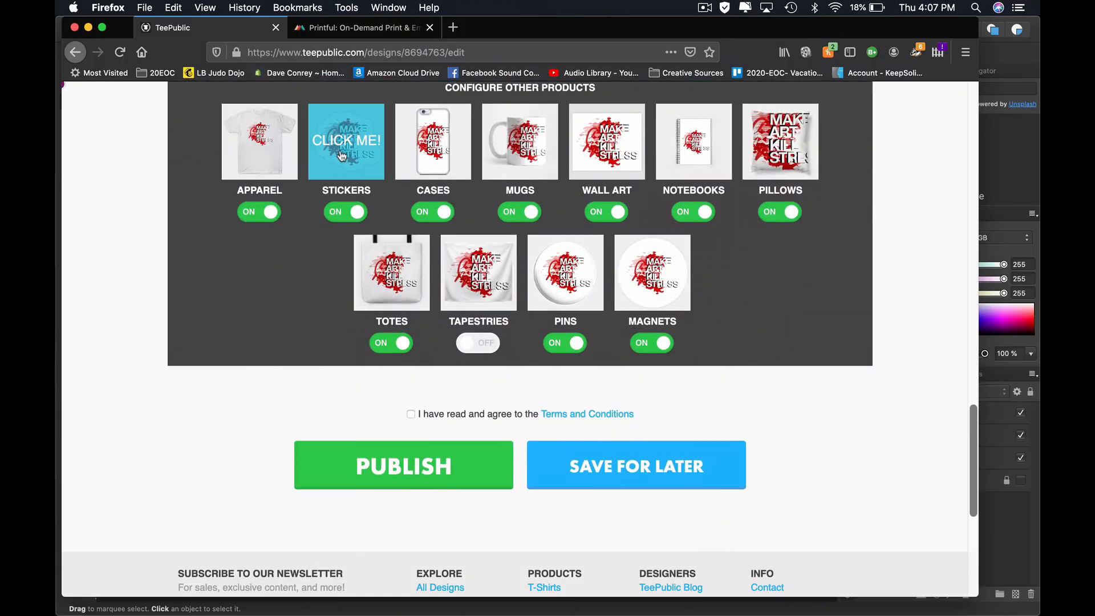
- Open the sticker settings and compare the die-cut design only, rectangle, and die-cut design with background color layouts
scroll(357, 257, "down", 3)
scroll(357, 257, "up", 6)
scroll(357, 256, "up", 5)
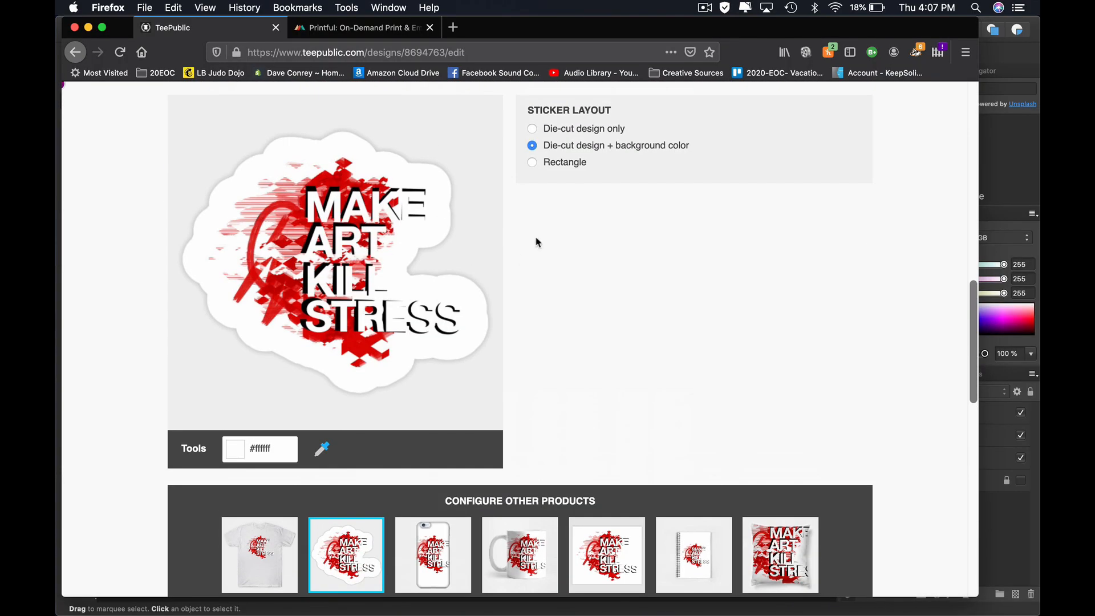
left_click(535, 136)
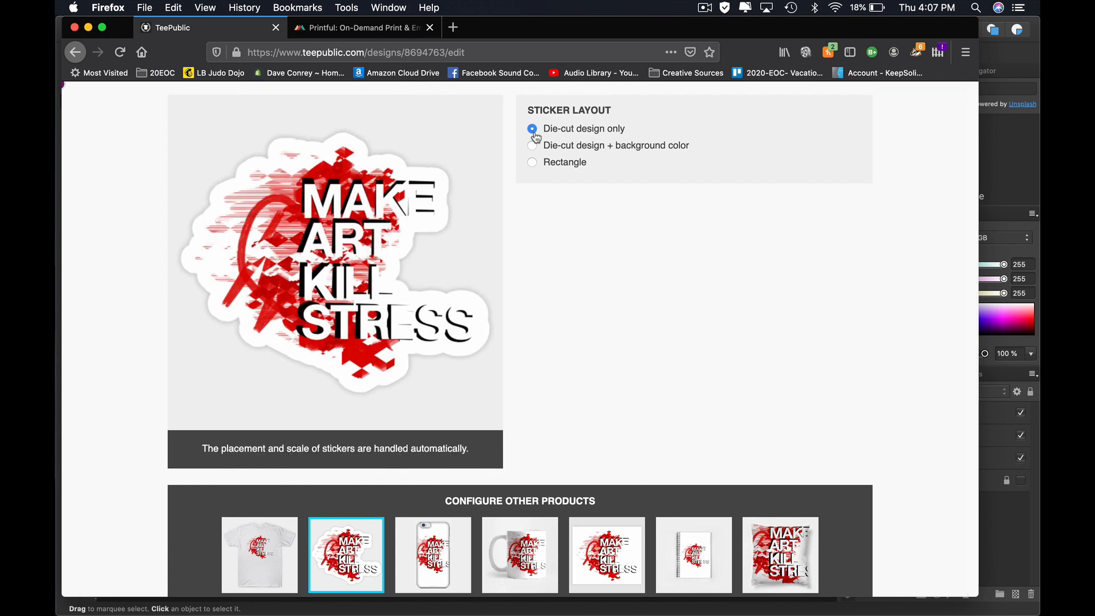
left_click(533, 165)
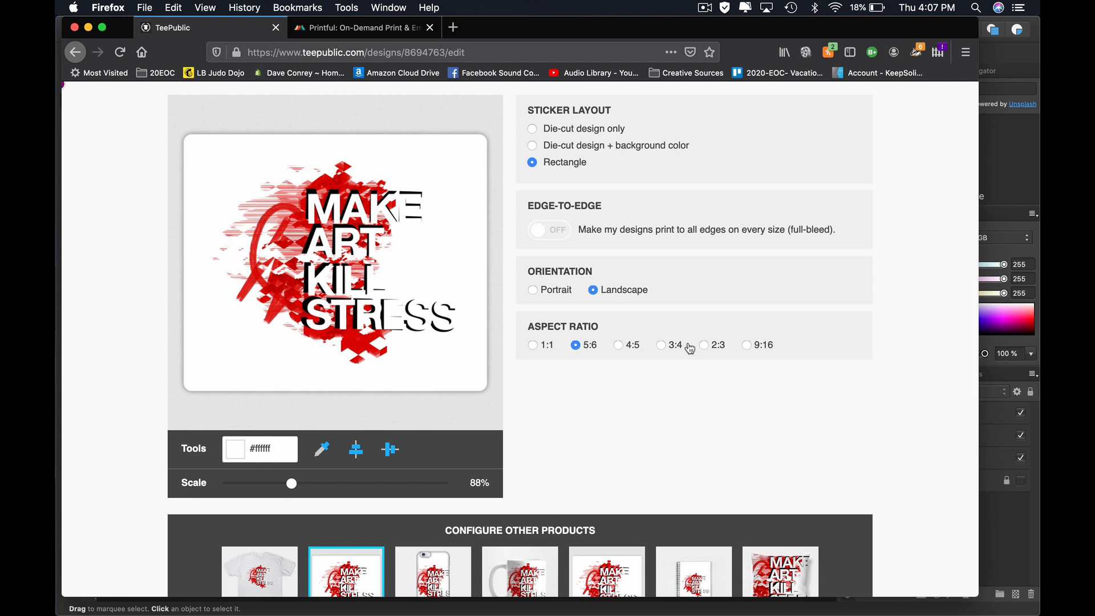
left_click(534, 147)
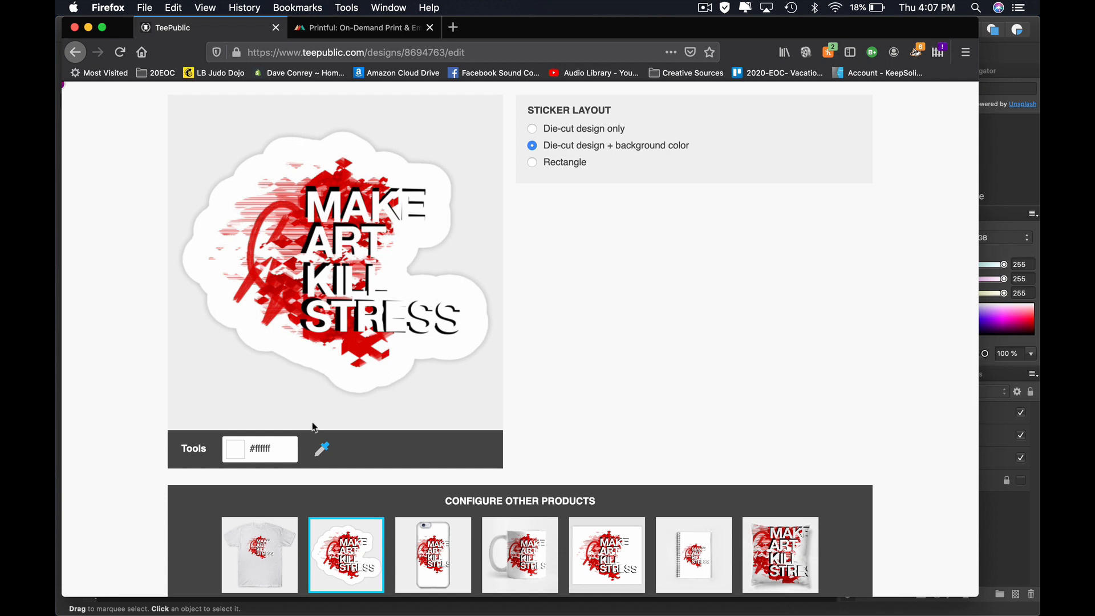
- Try the dark blue #00047d as the sticker's background color
left_click(239, 450)
left_click_drag(277, 506, 335, 497)
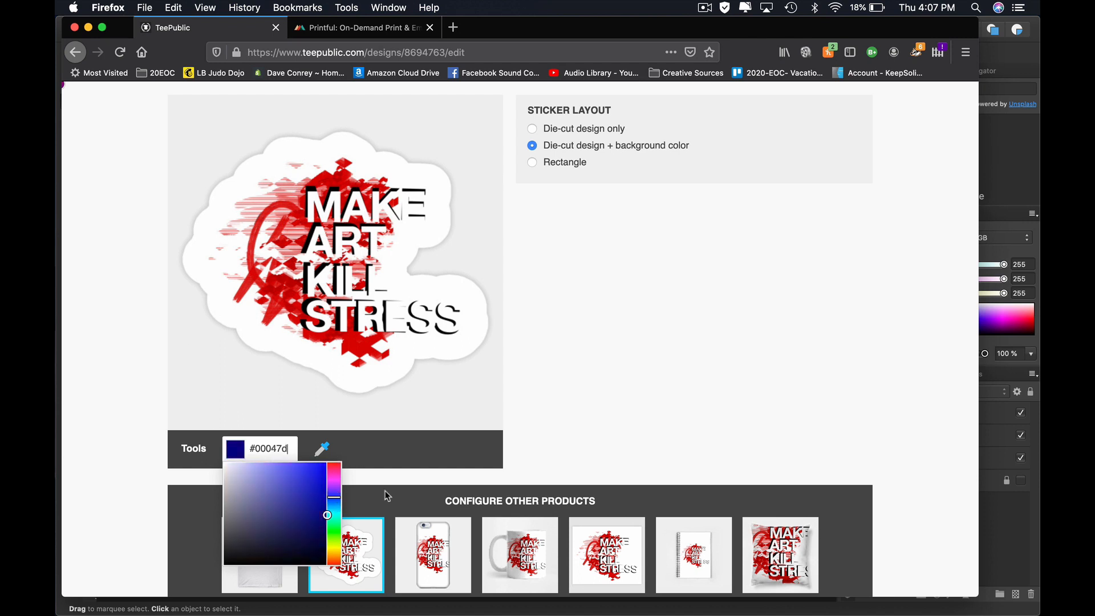
left_click(568, 405)
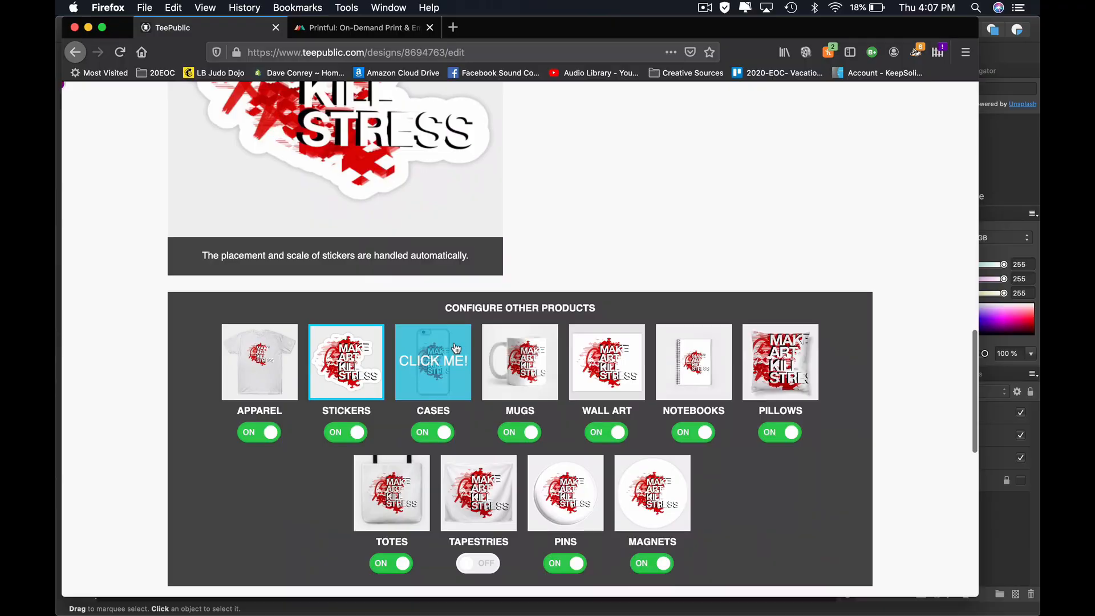
- Open the case settings, scale the phone case artwork to 125% and adjust its position on the case
left_click(456, 348)
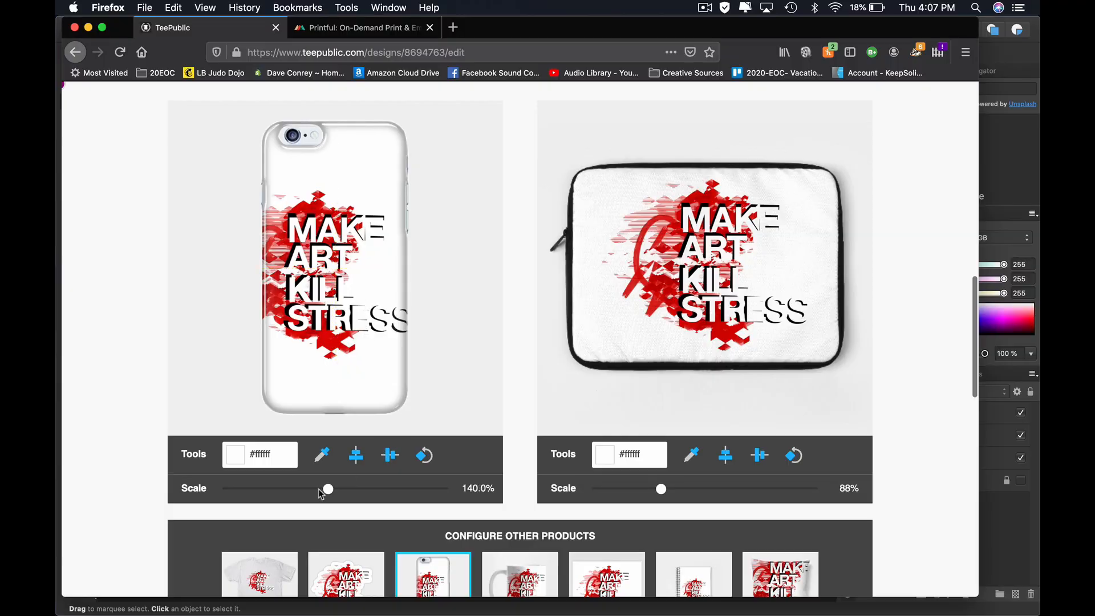
left_click_drag(320, 494, 318, 491)
mouse_move(332, 221)
left_mouse_down()
mouse_move(344, 222)
mouse_move(333, 225)
left_mouse_up()
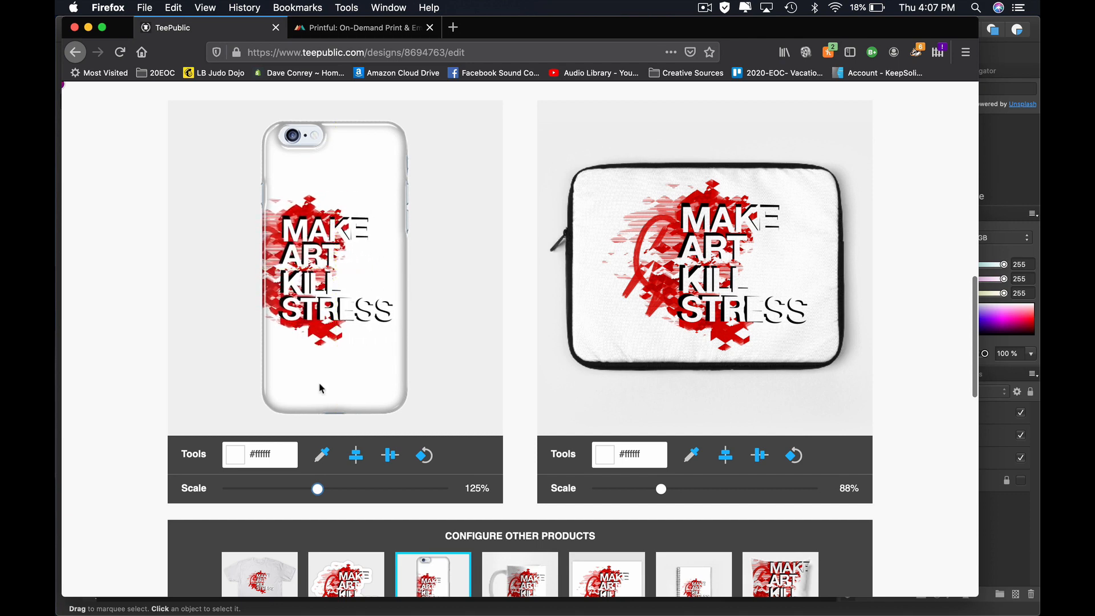
- Scale the phone case artwork to 149% and reposition it on the case
left_click_drag(318, 489, 334, 488)
mouse_move(337, 317)
left_mouse_down()
mouse_move(311, 306)
mouse_move(341, 297)
left_mouse_up()
scroll(421, 308, "down", 1)
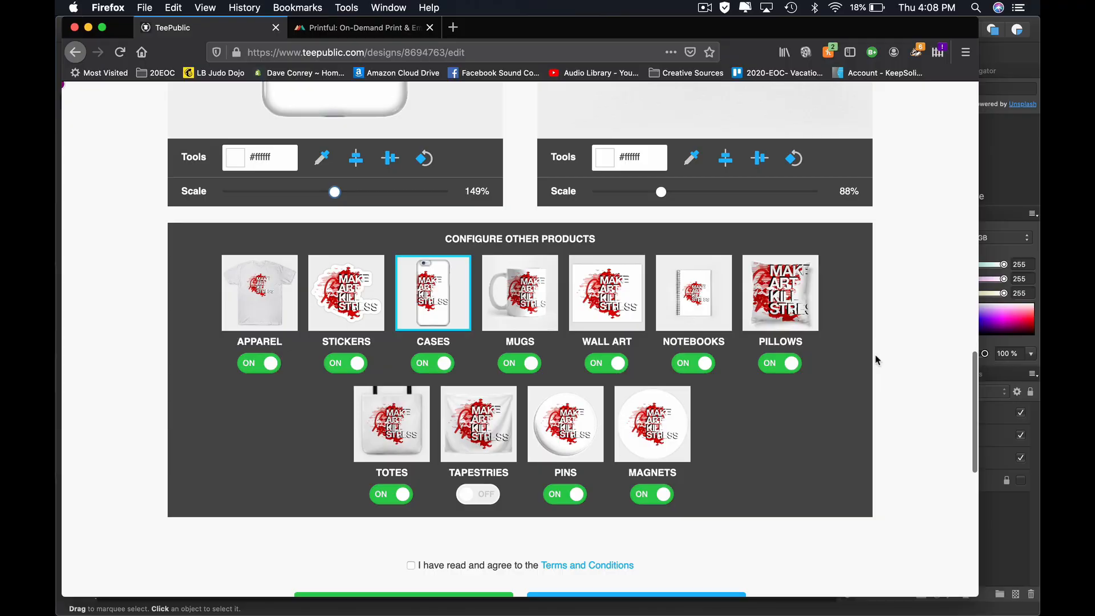
scroll(876, 360, "up", 5)
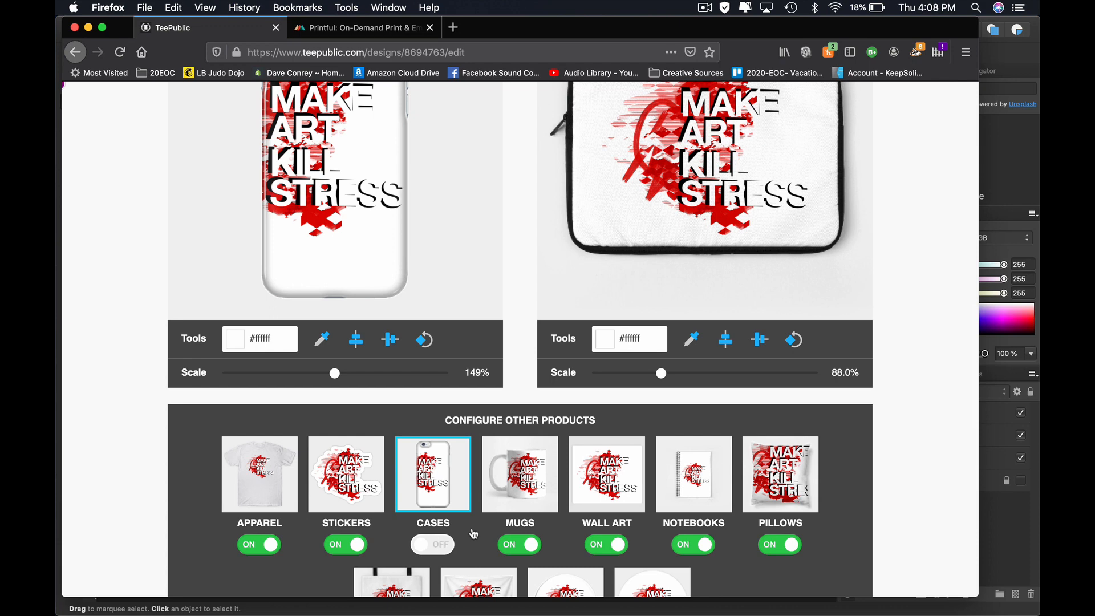
scroll(637, 424, "up", 2)
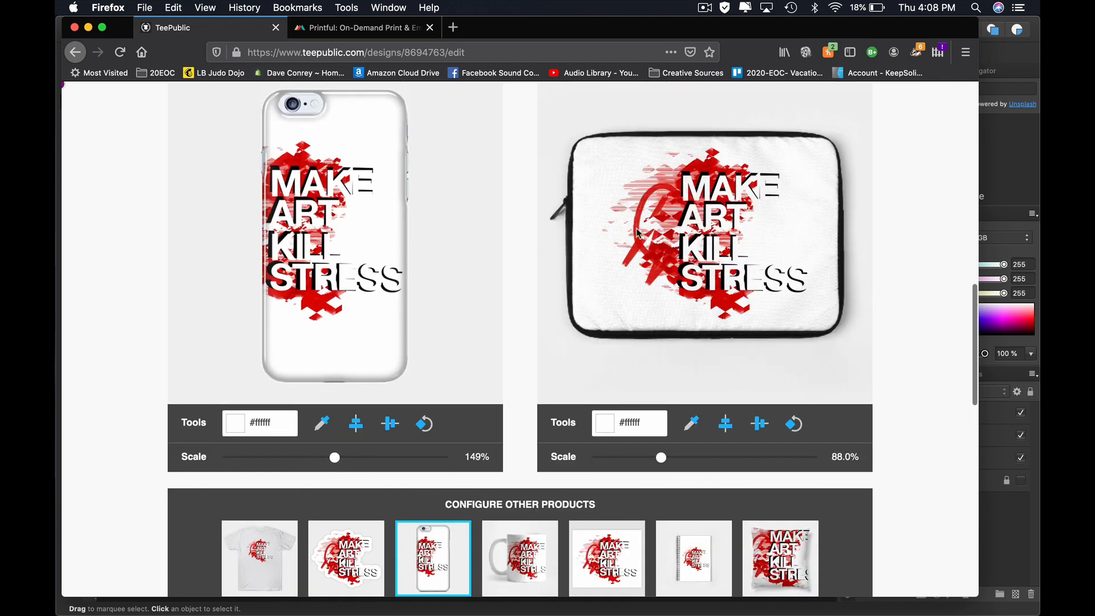
scroll(706, 278, "down", 2)
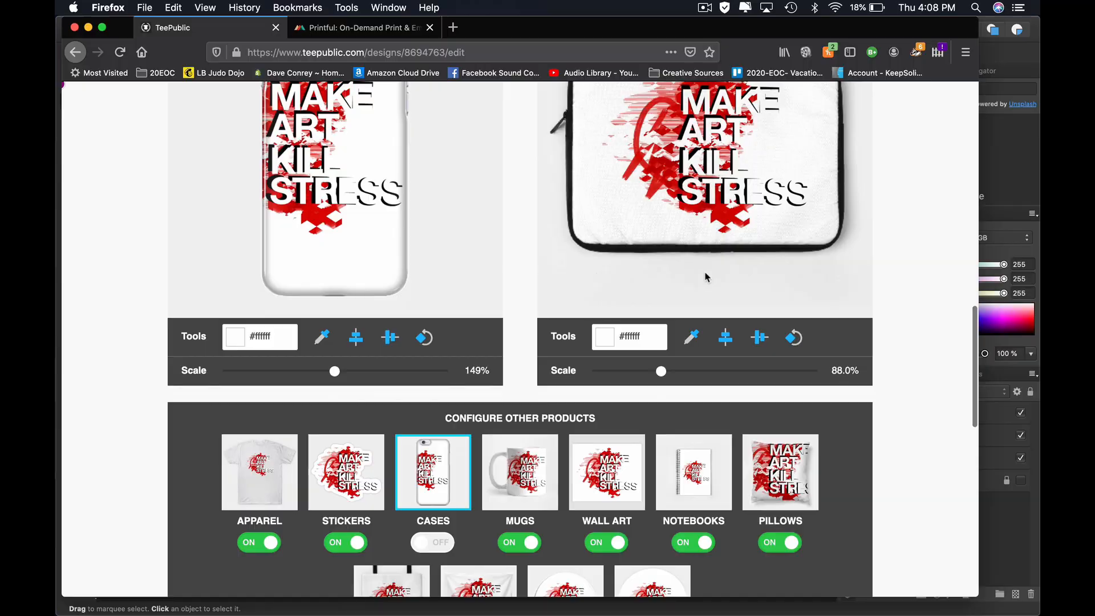
- In the mug settings, move the mug artwork toward the left of its print area and slightly reduce the travel mug artwork
scroll(519, 450, "down", 1)
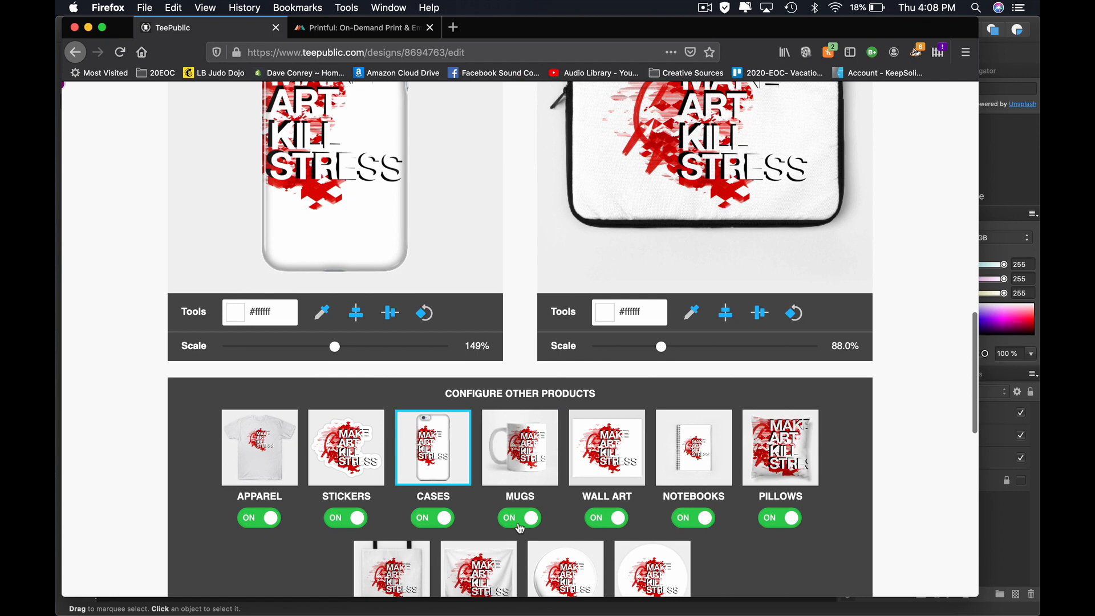
left_click(529, 434)
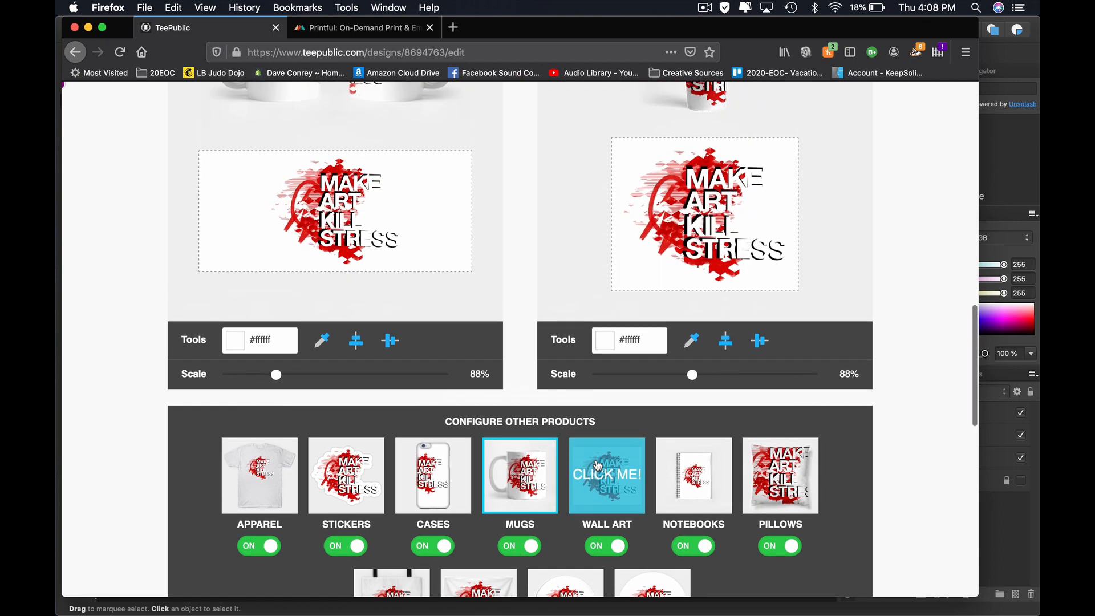
scroll(607, 448, "up", 5)
left_click_drag(293, 307, 244, 321)
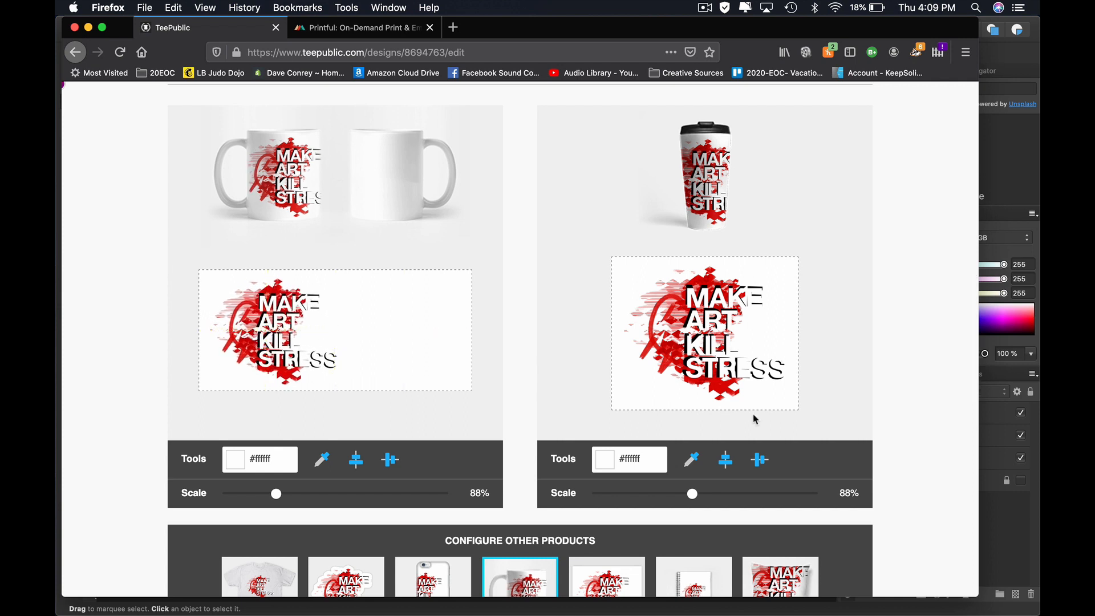
left_click_drag(695, 499, 686, 498)
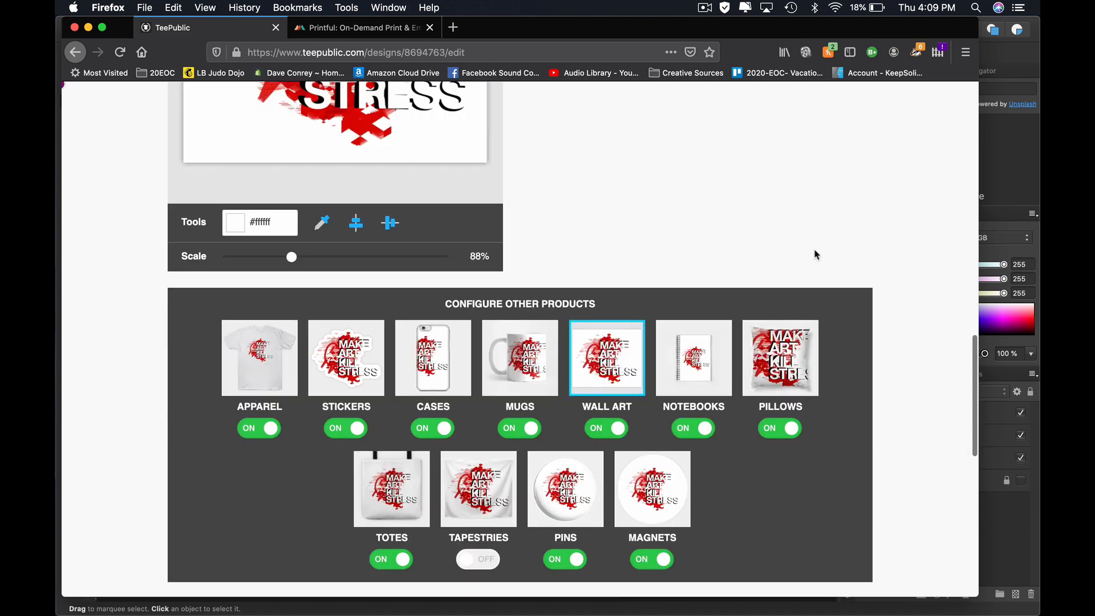
- Scale the hardcover notebook artwork to 91%, center it on the cover, and shift the spiral notebook artwork slightly left
scroll(815, 255, "up", 3)
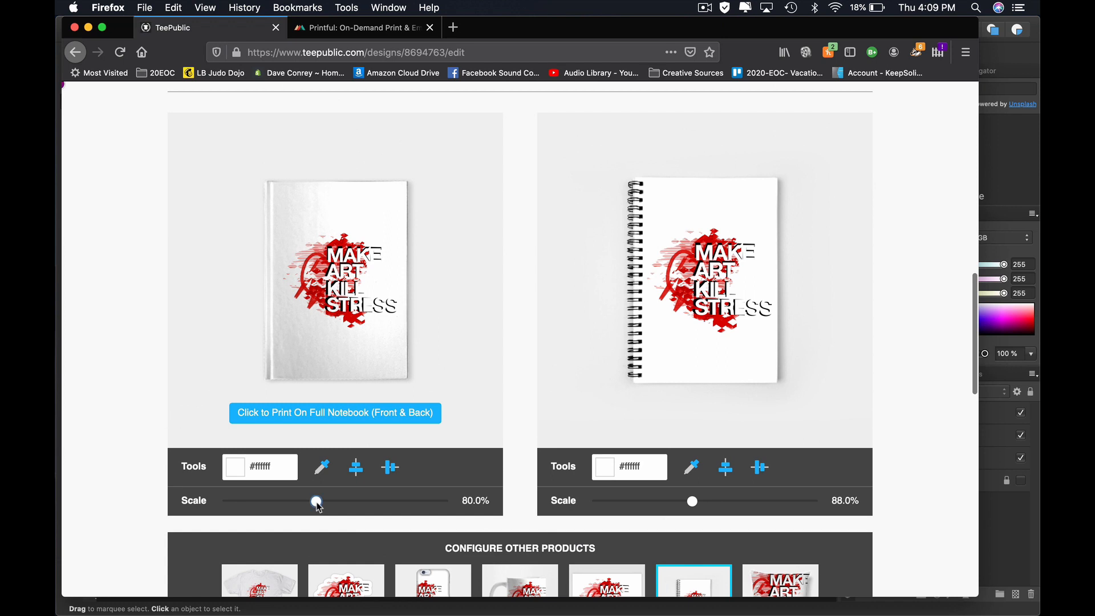
left_click_drag(317, 501, 327, 501)
left_click_drag(354, 308, 341, 311)
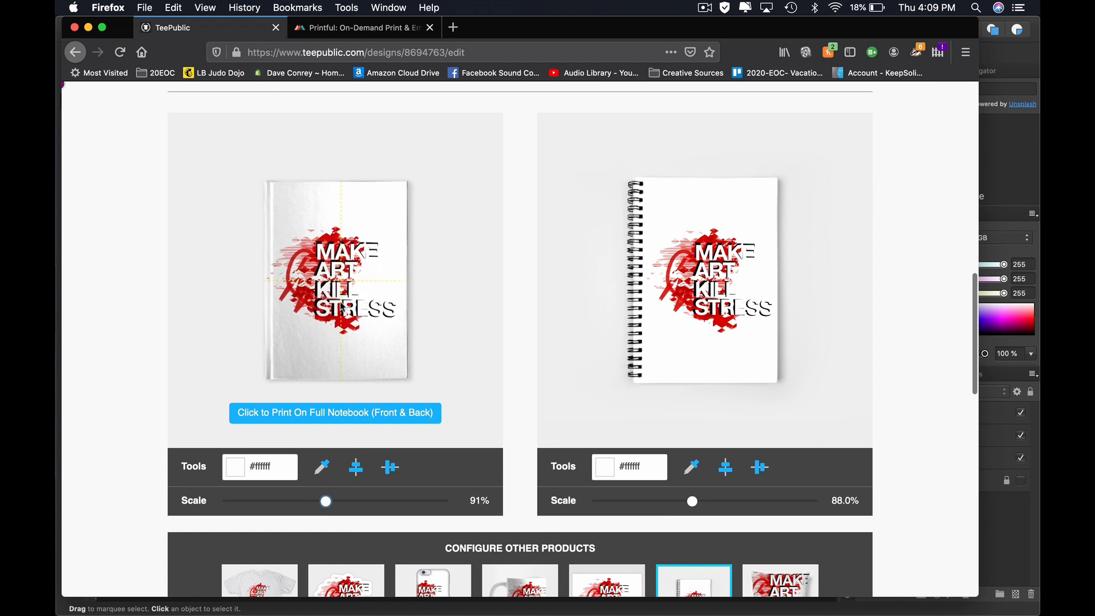
left_click_drag(706, 313, 696, 313)
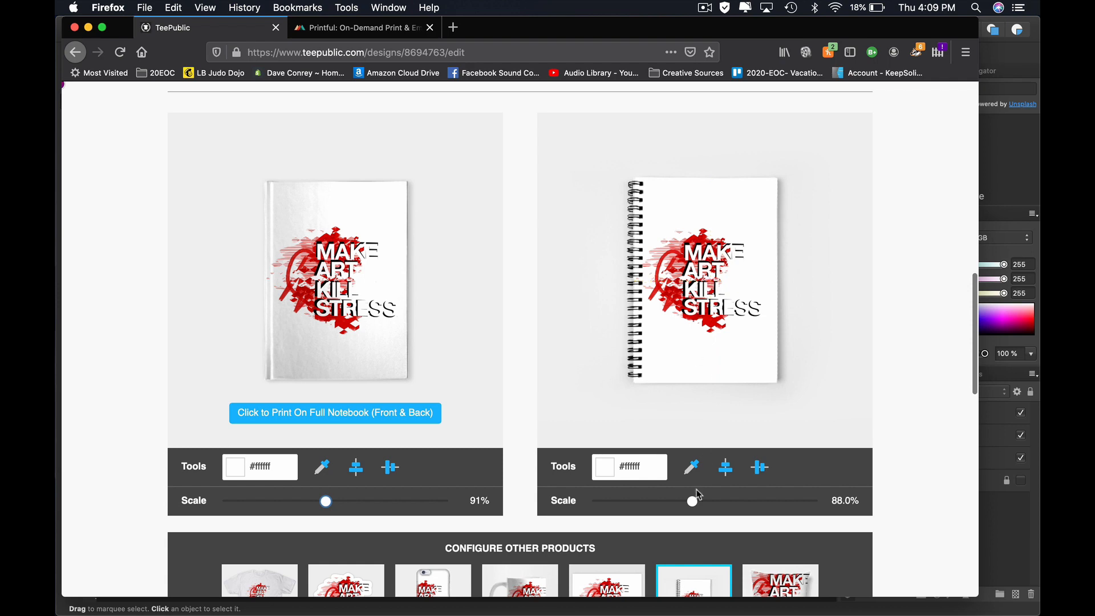
- Open the pillow settings, reduce the artwork's scale so the whole design fits, and reposition it on the pillow
scroll(790, 317, "down", 5)
left_click(798, 317)
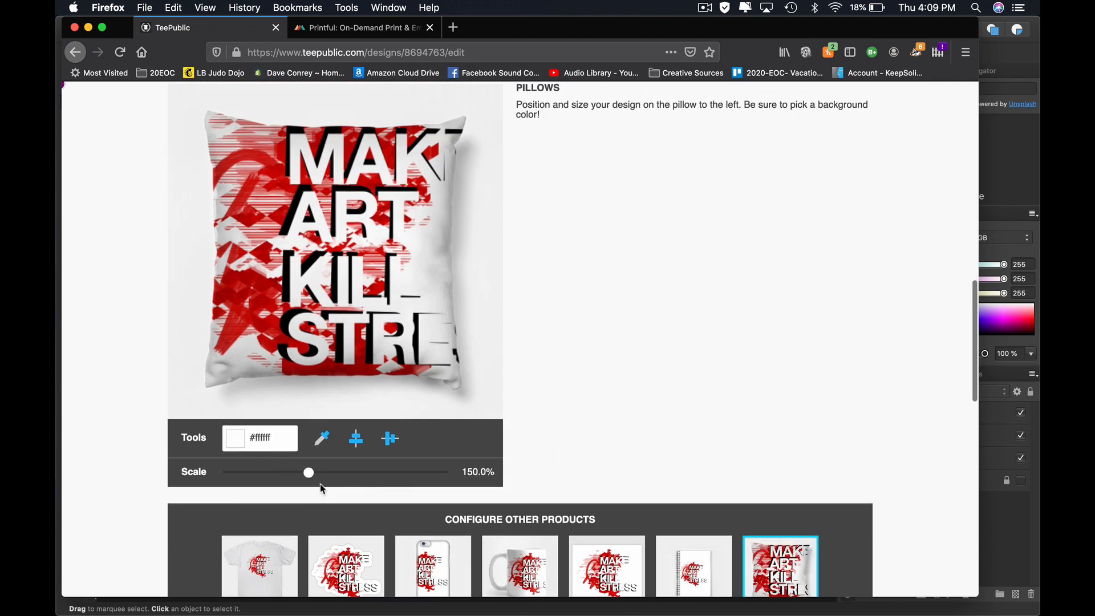
left_click_drag(308, 475, 278, 475)
left_click_drag(355, 308, 337, 309)
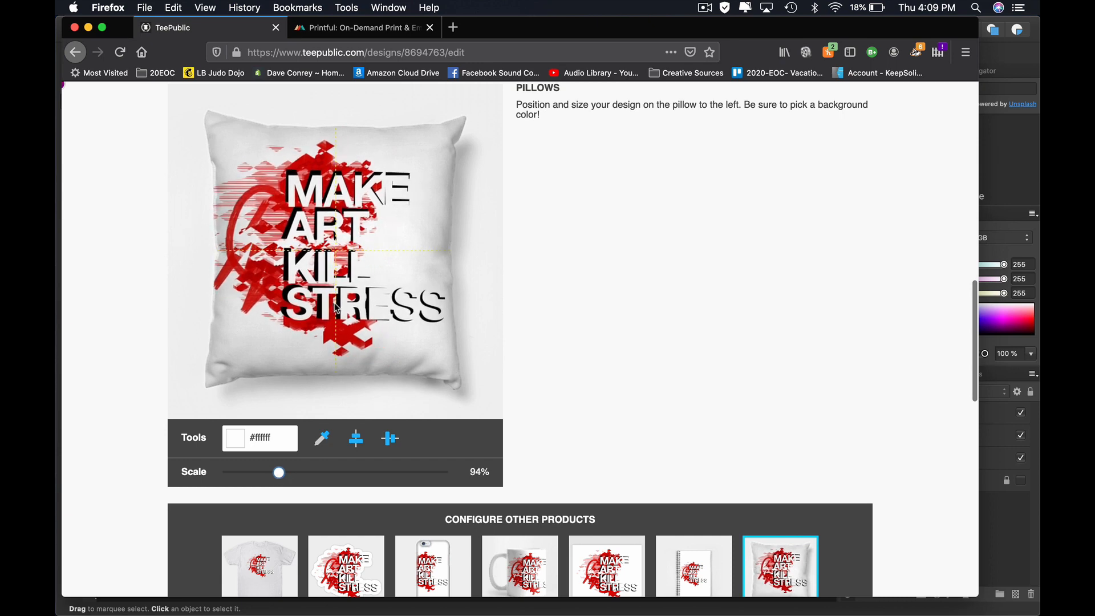
left_click_drag(279, 475, 283, 475)
left_click_drag(403, 220, 393, 219)
- Examine the artwork placement on the tote and the tapestries, including the tapestry image size requirements
scroll(673, 234, "down", 5)
left_click(391, 497)
scroll(473, 278, "up", 5)
scroll(473, 278, "down", 5)
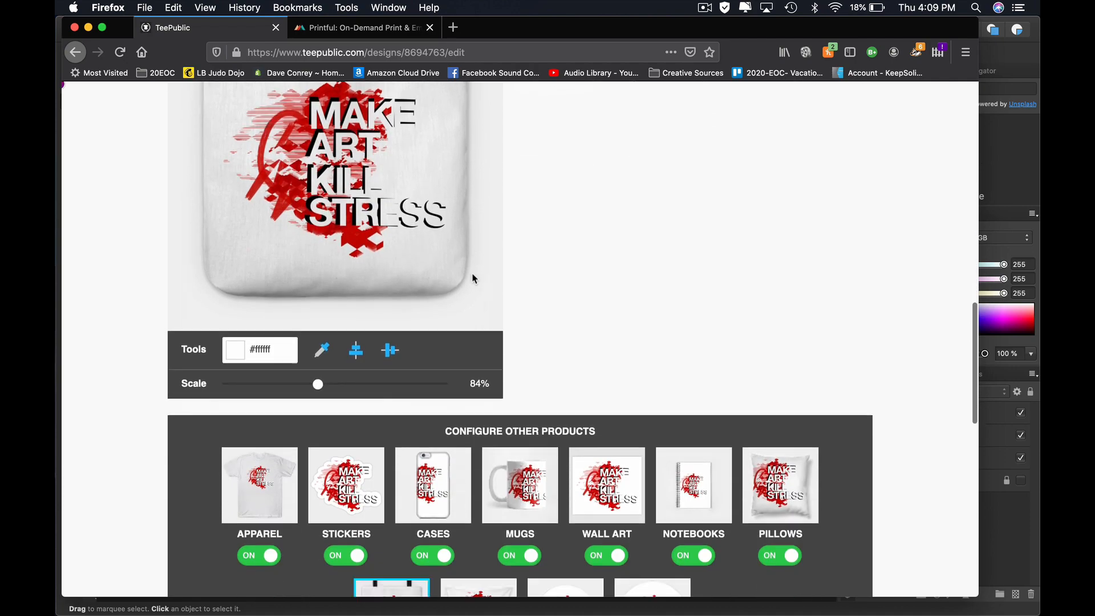
left_click(462, 480)
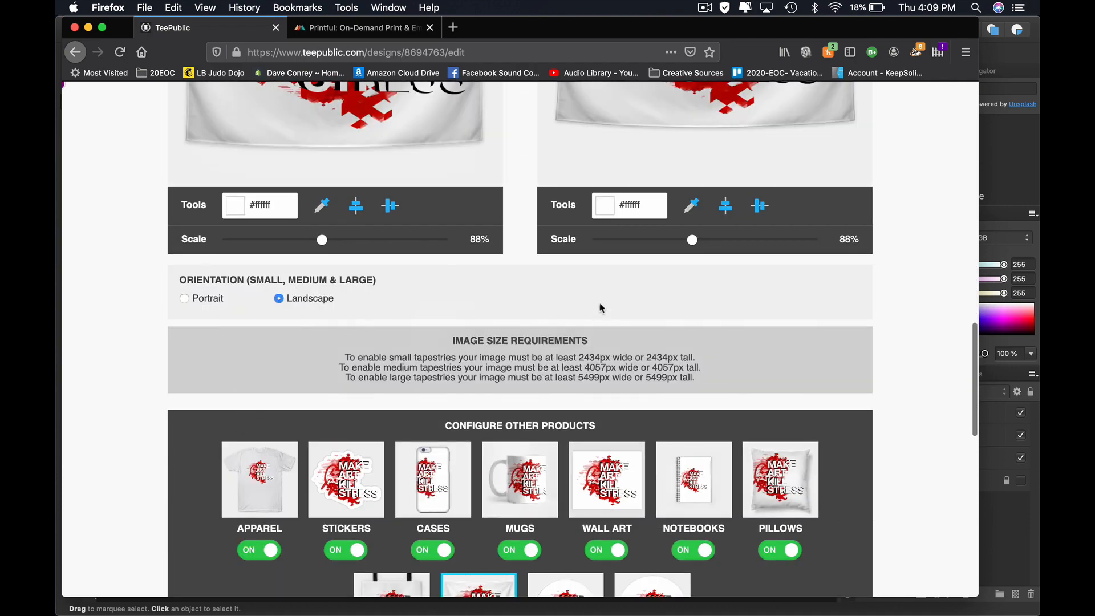
scroll(599, 308, "up", 5)
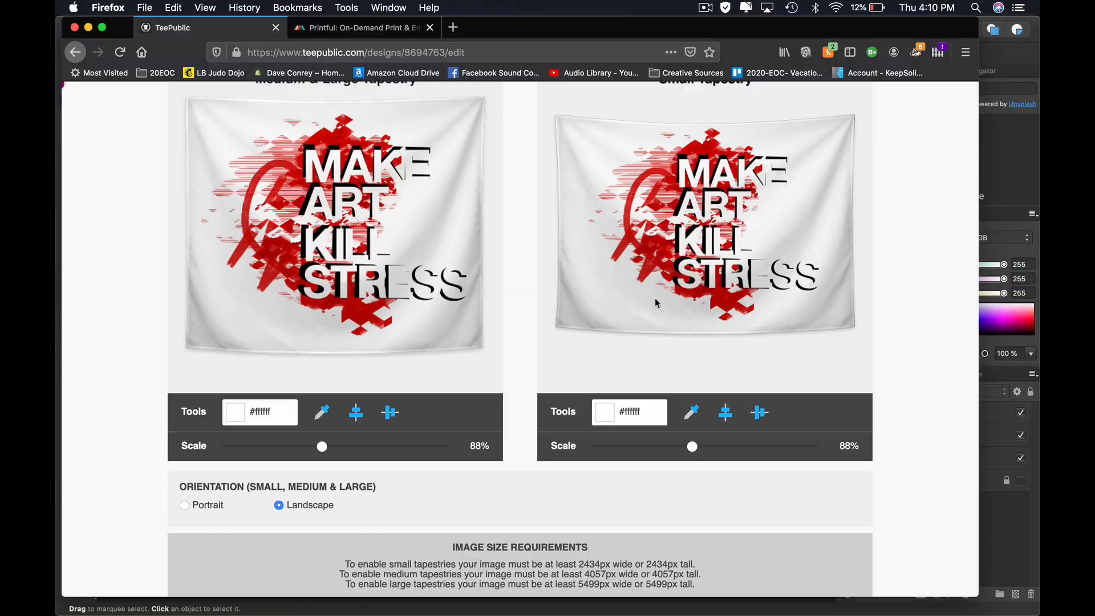
scroll(656, 300, "down", 6)
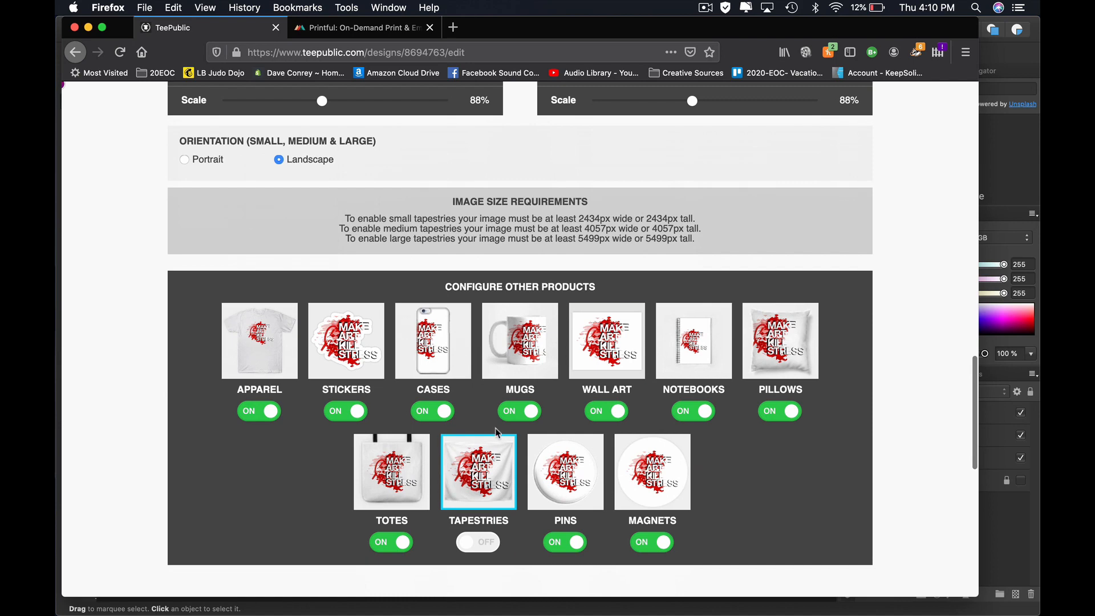
- Open the pin settings, scale the artwork to 115% and shift it left so the full text fits the circle
left_click(568, 502)
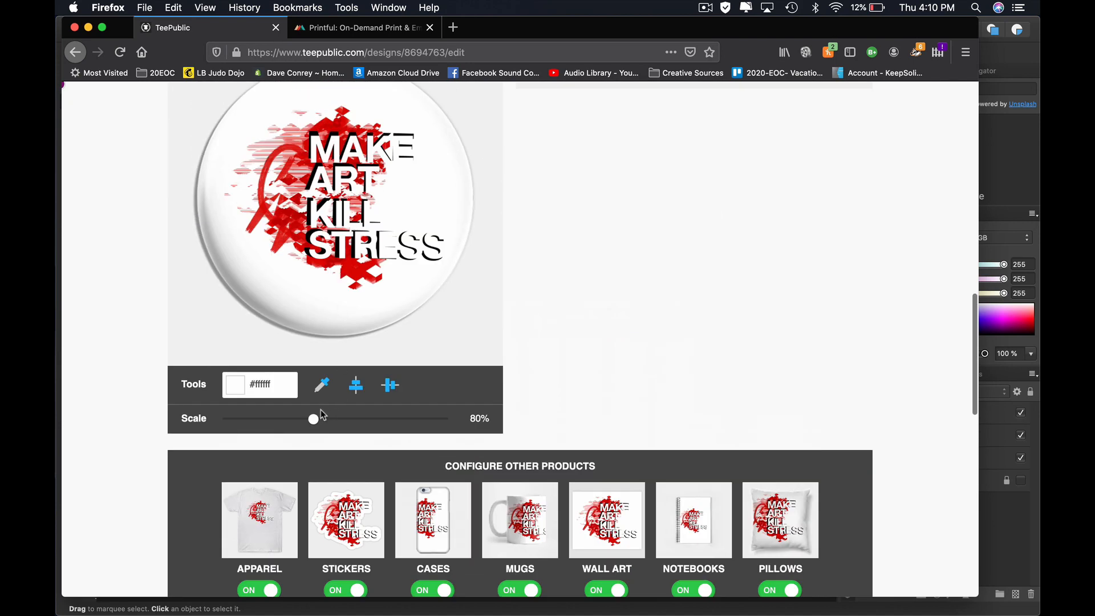
left_click_drag(315, 425, 354, 425)
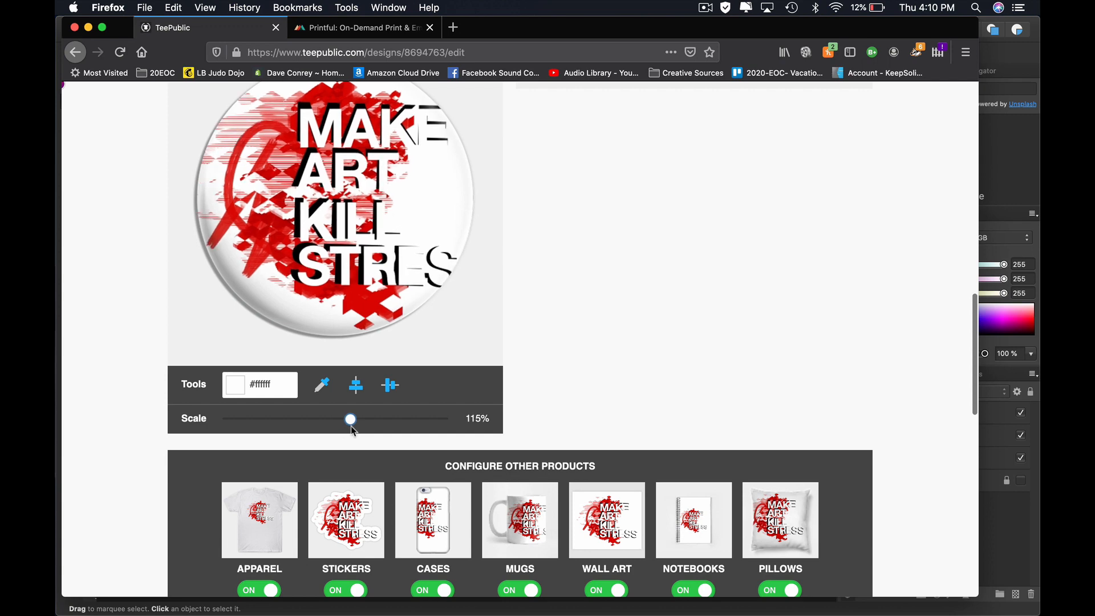
left_click_drag(335, 214, 293, 213)
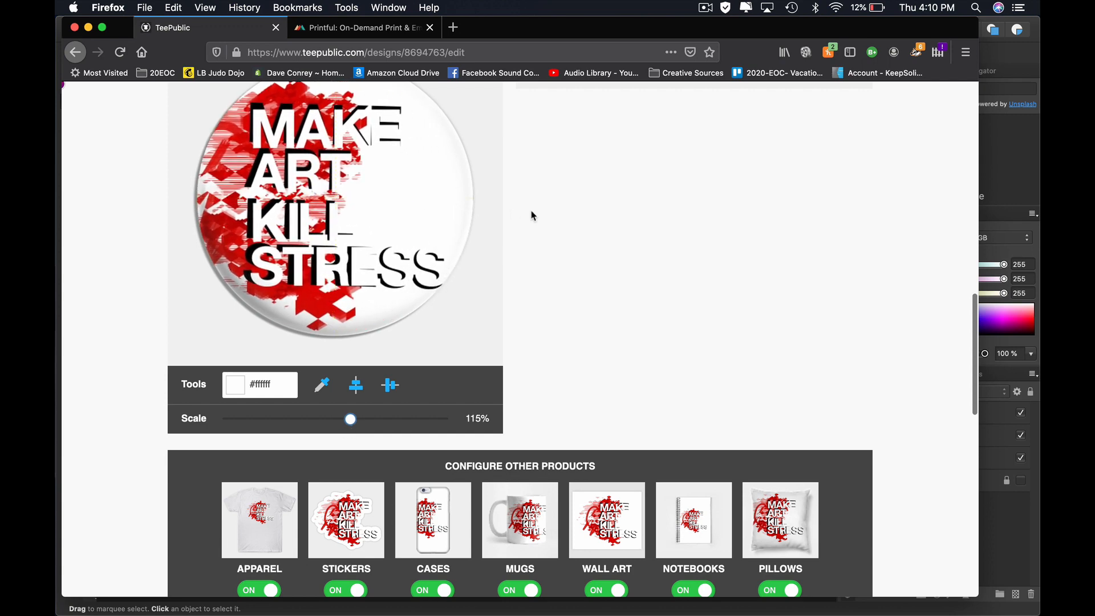
- Shift the circular magnet's artwork left, and set the magnet layout to Rectangle with a 4:5 aspect ratio
scroll(532, 216, "up", 3)
left_click_drag(320, 251, 306, 251)
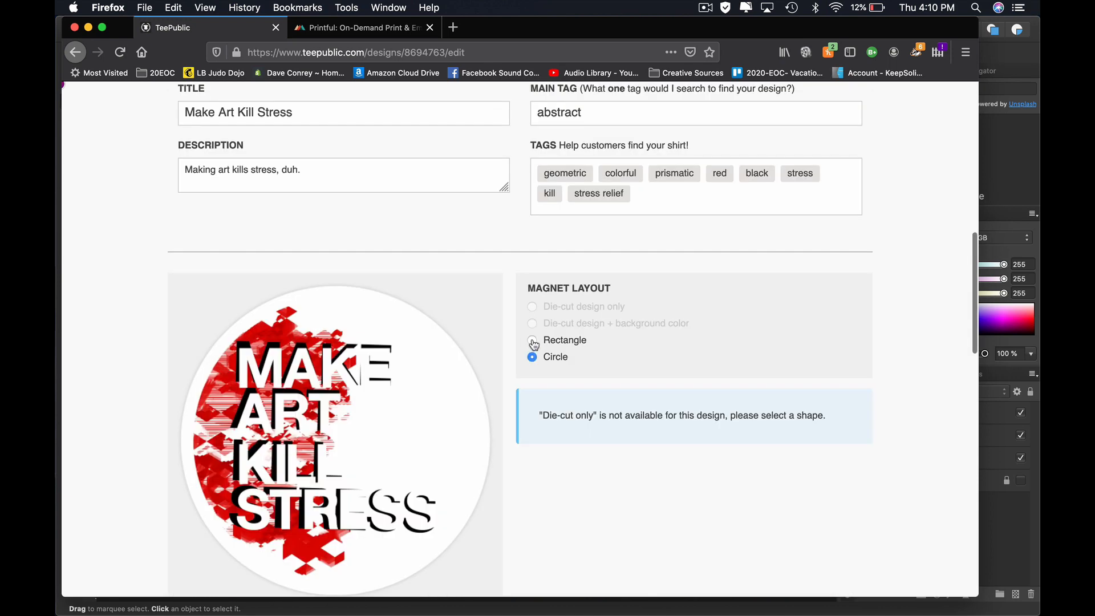
left_click(533, 341)
scroll(621, 372, "down", 2)
scroll(655, 434, "down", 2)
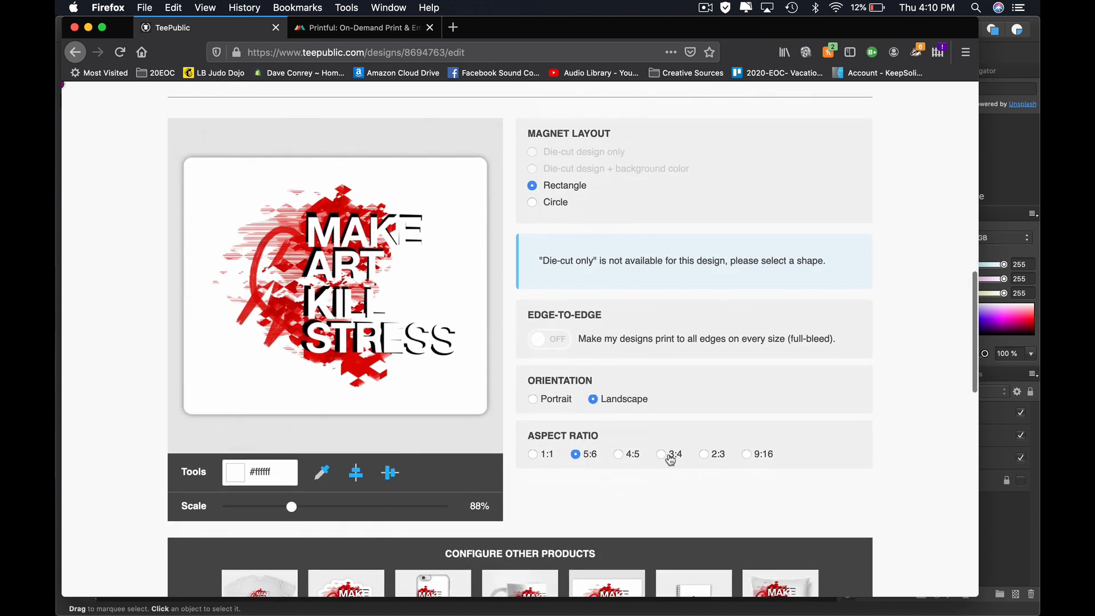
left_click(618, 454)
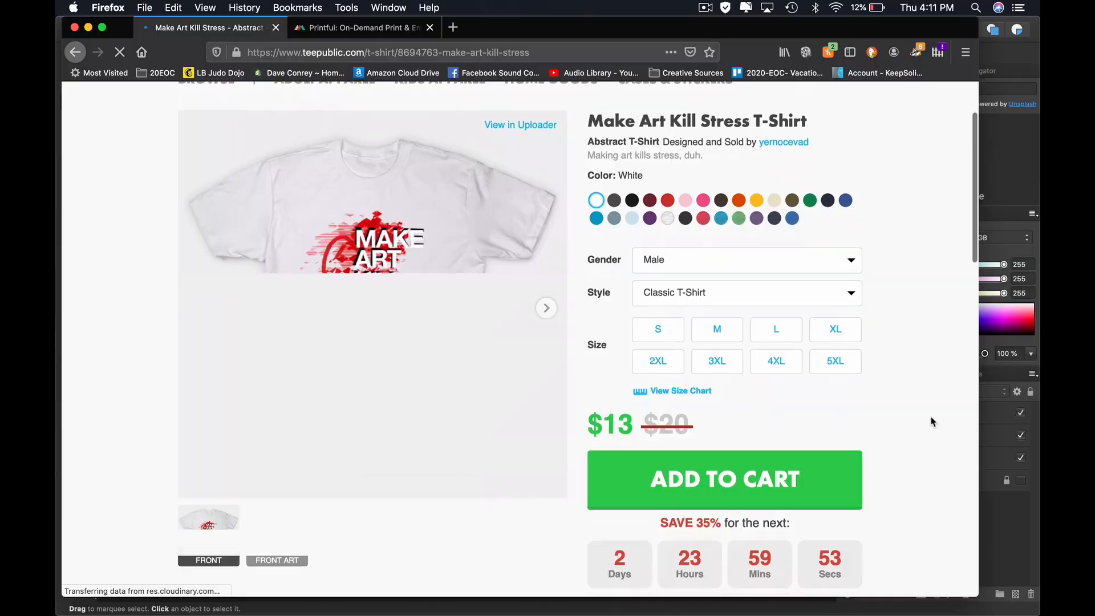
- Examine the published Make Art Kill Stress T-shirt page and its list of related products
scroll(930, 421, "down", 10)
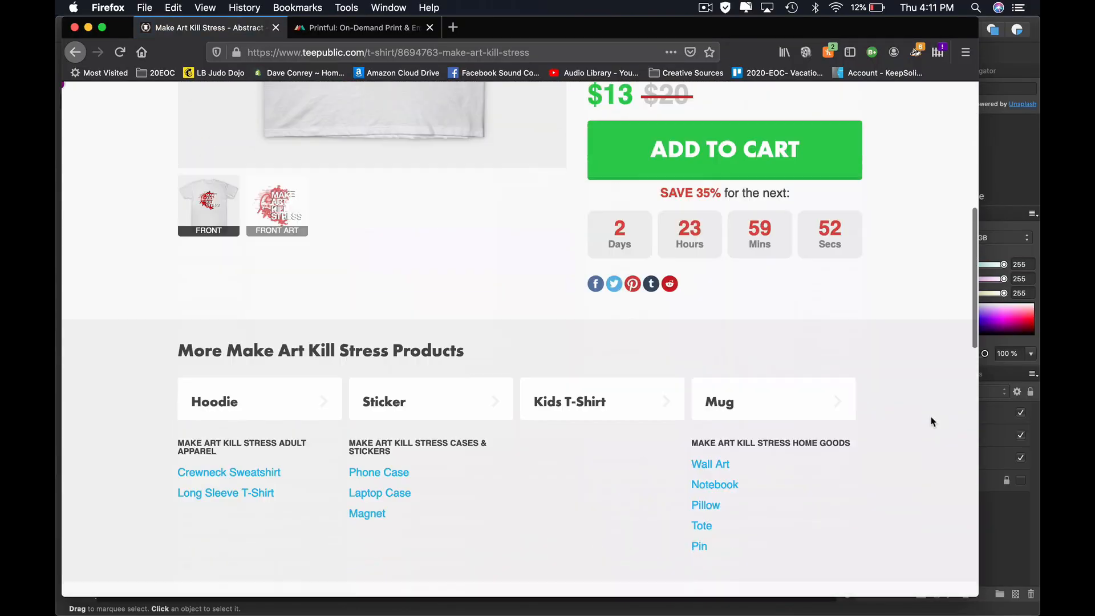
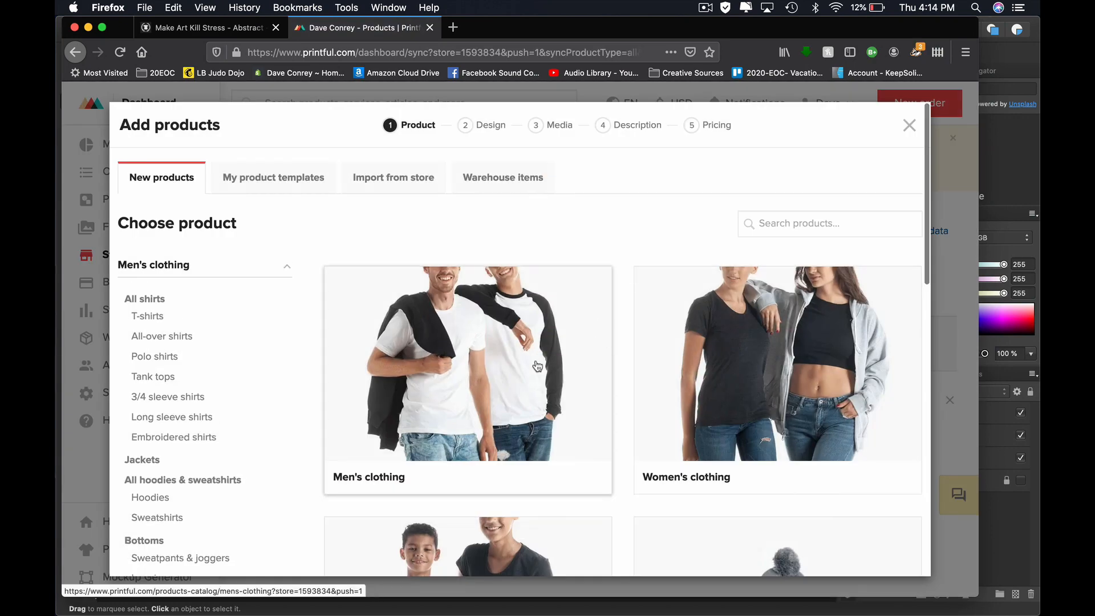
- In Printful, choose the Unisex Premium T-Shirt Bella + Canvas 3001 from men's T-shirts as the new product
left_click(509, 374)
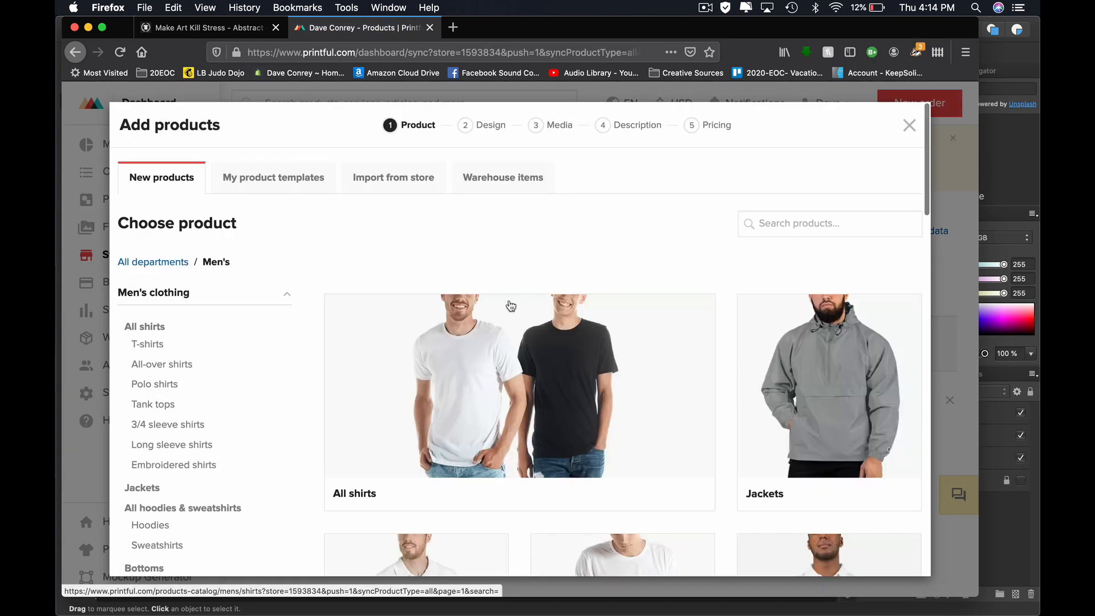
scroll(437, 383, "down", 4)
scroll(570, 374, "down", 1)
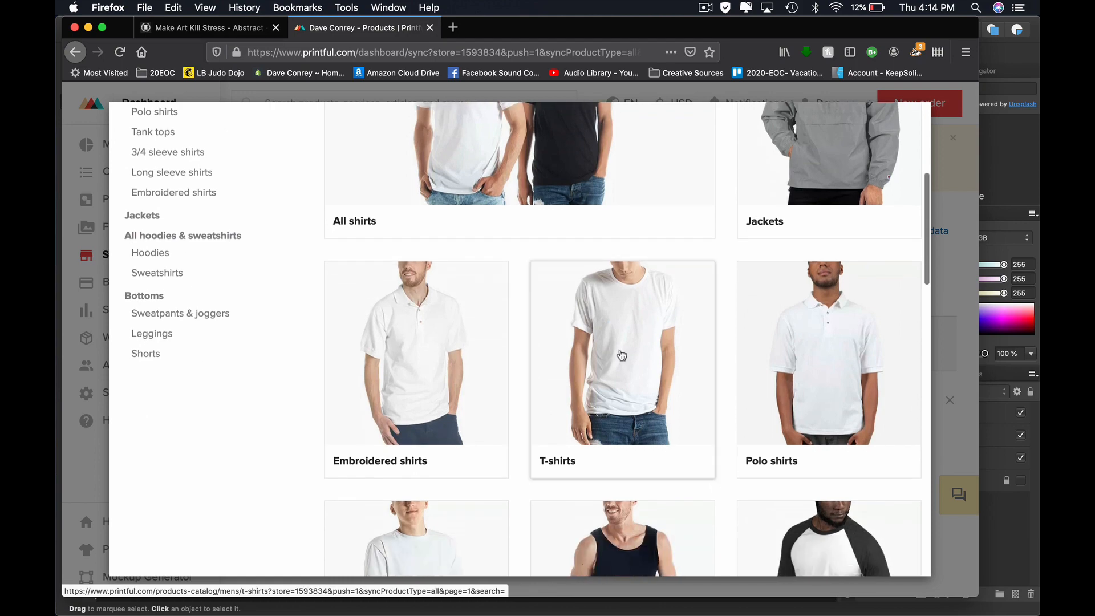
left_click(621, 355)
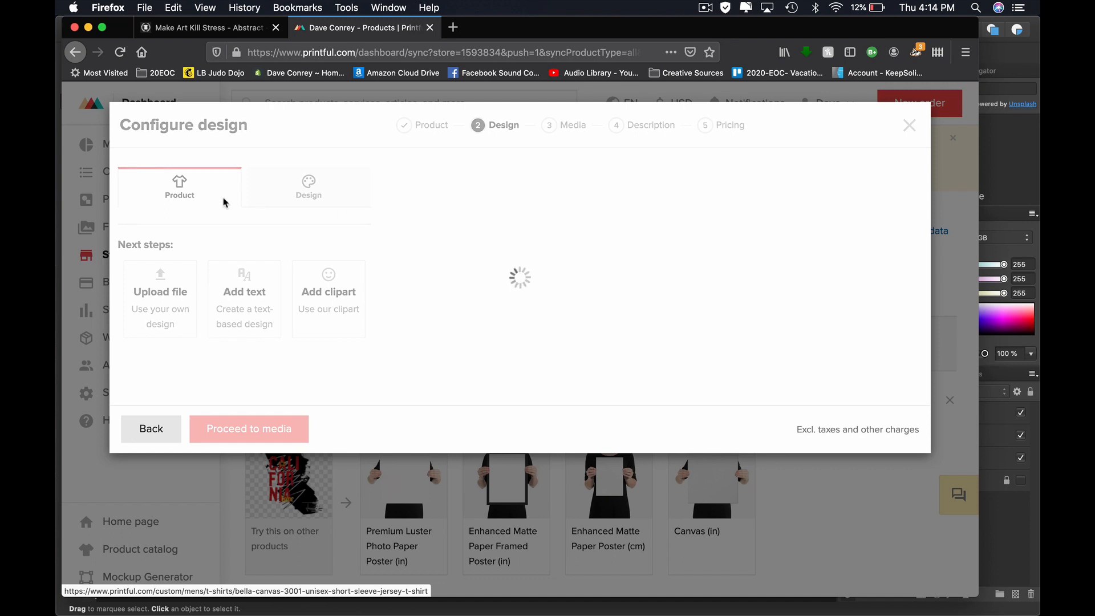
- Upload MAKE-ART-KILL-STRESS.png from the Make Art Kill Stress folder and place it on the T-shirt's front
scroll(159, 402, "down", 2)
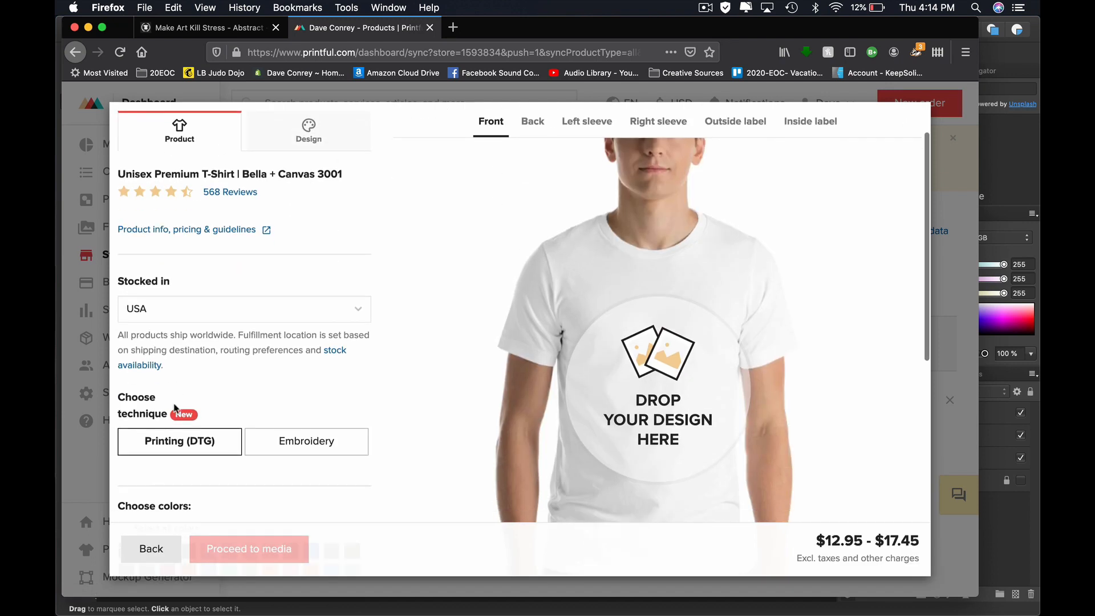
scroll(235, 321, "down", 2)
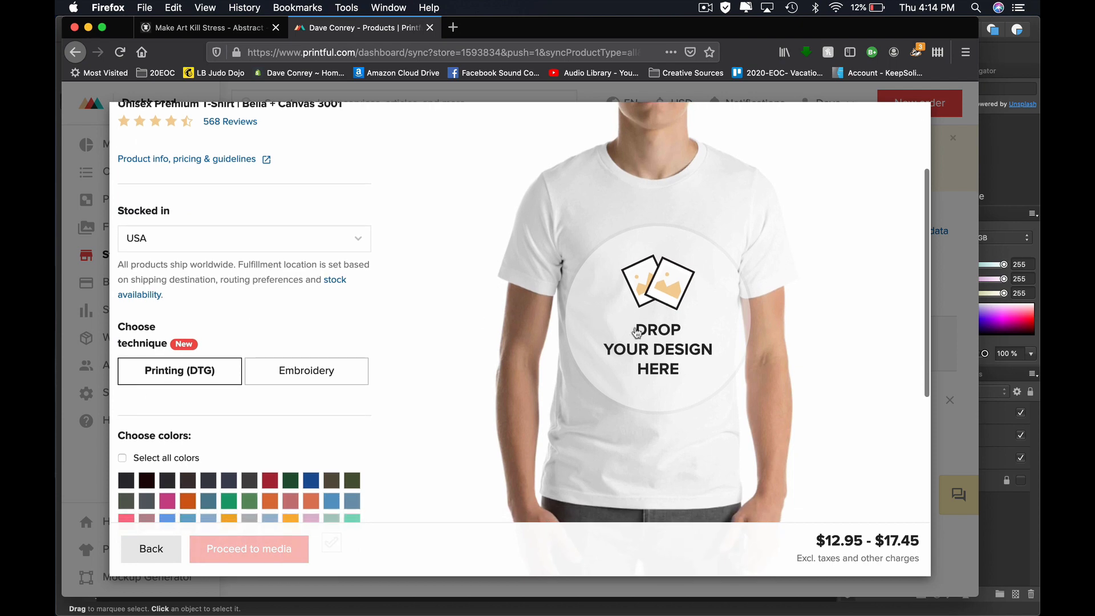
left_click(648, 336)
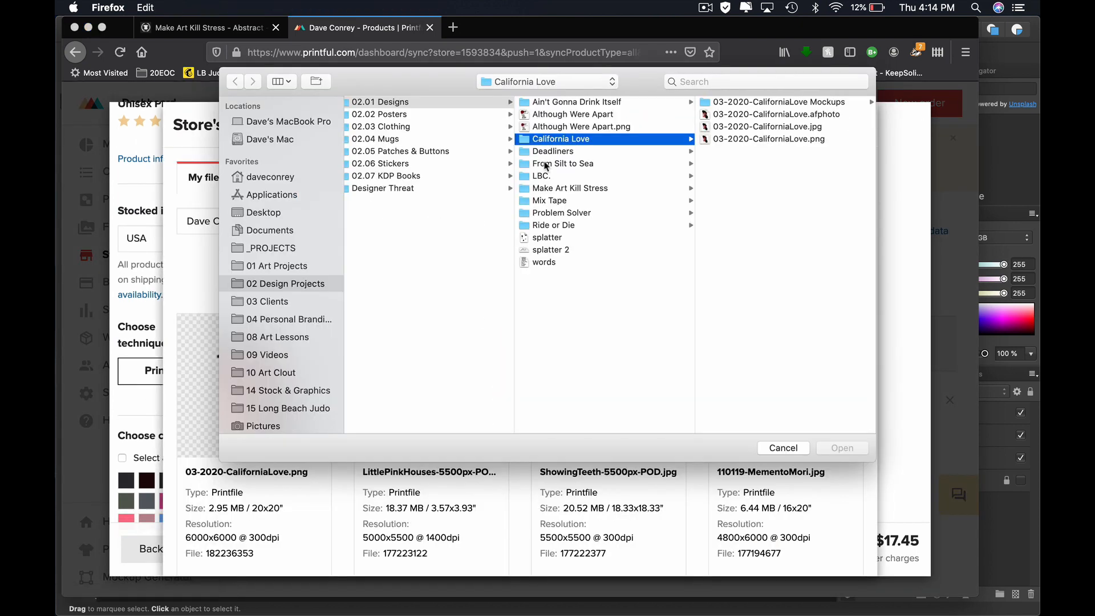
left_click(595, 188)
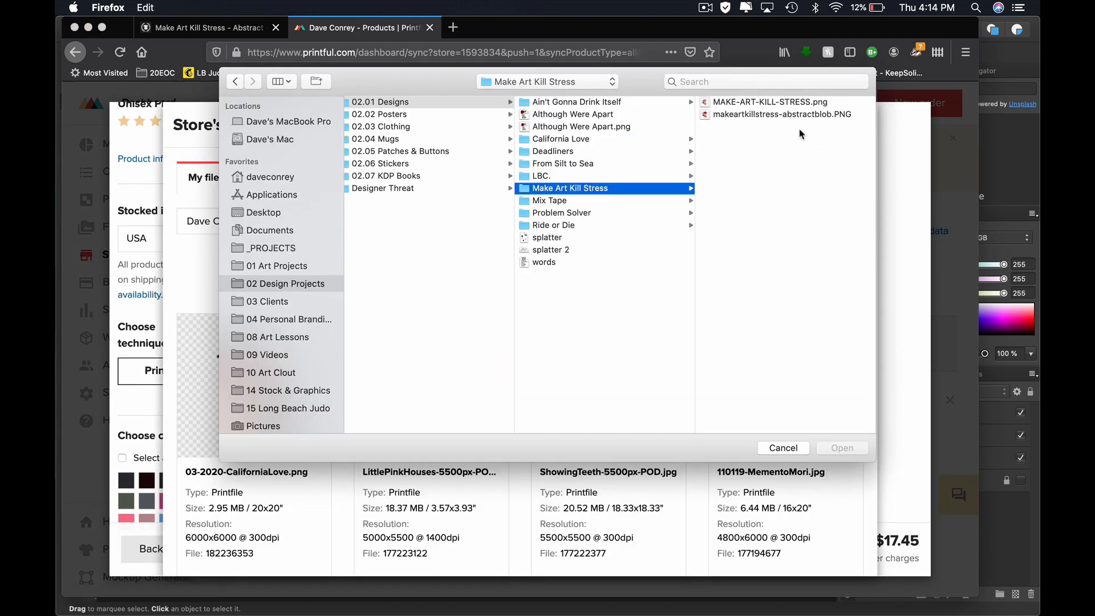
double_click(804, 102)
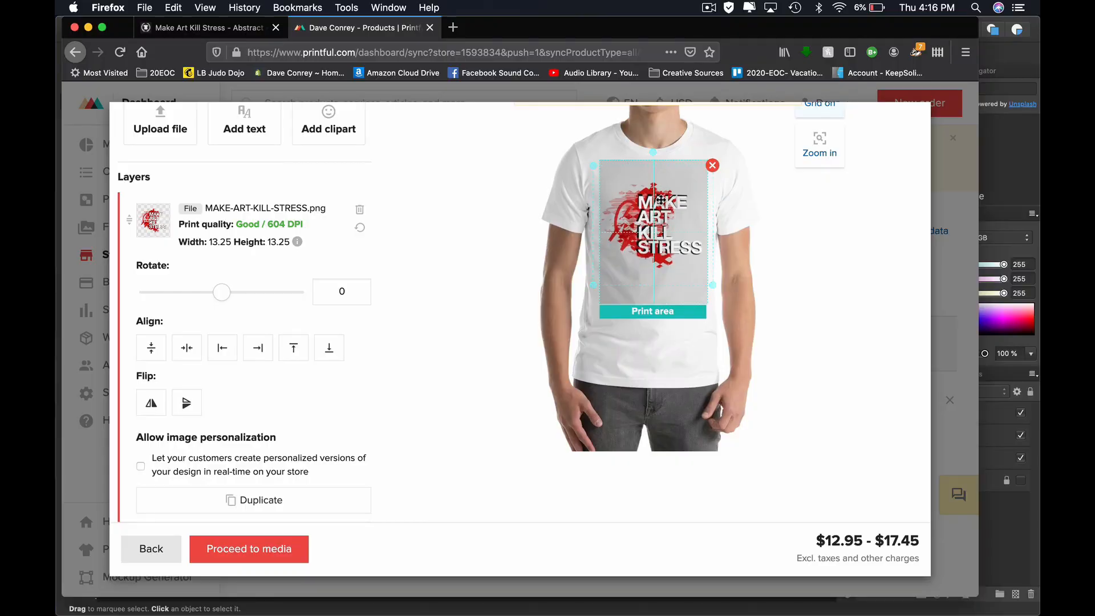
scroll(183, 291, "down", 2)
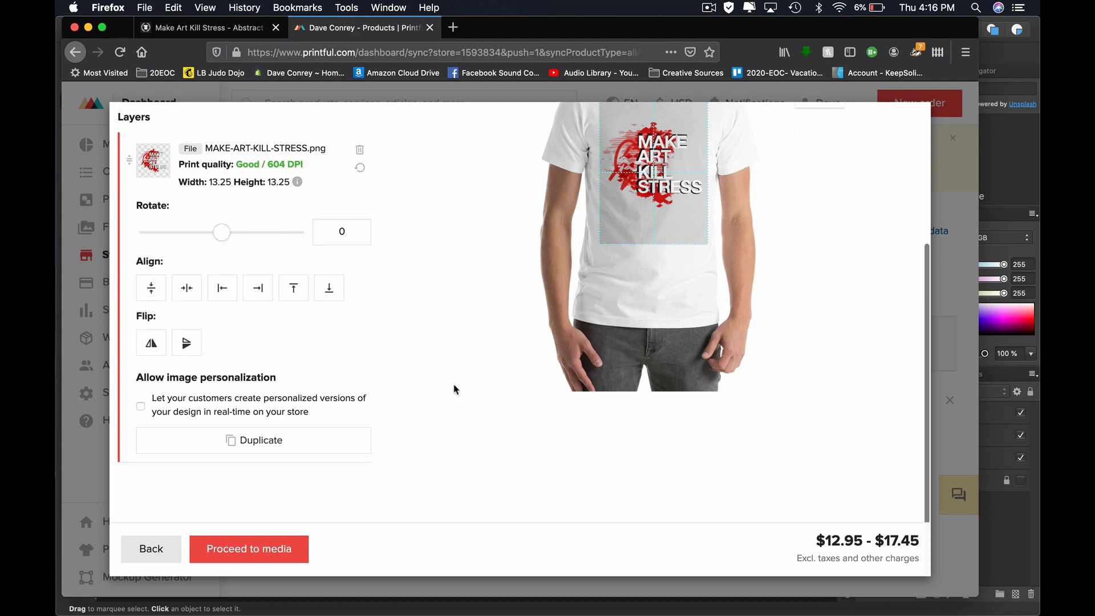
scroll(445, 378, "up", 3)
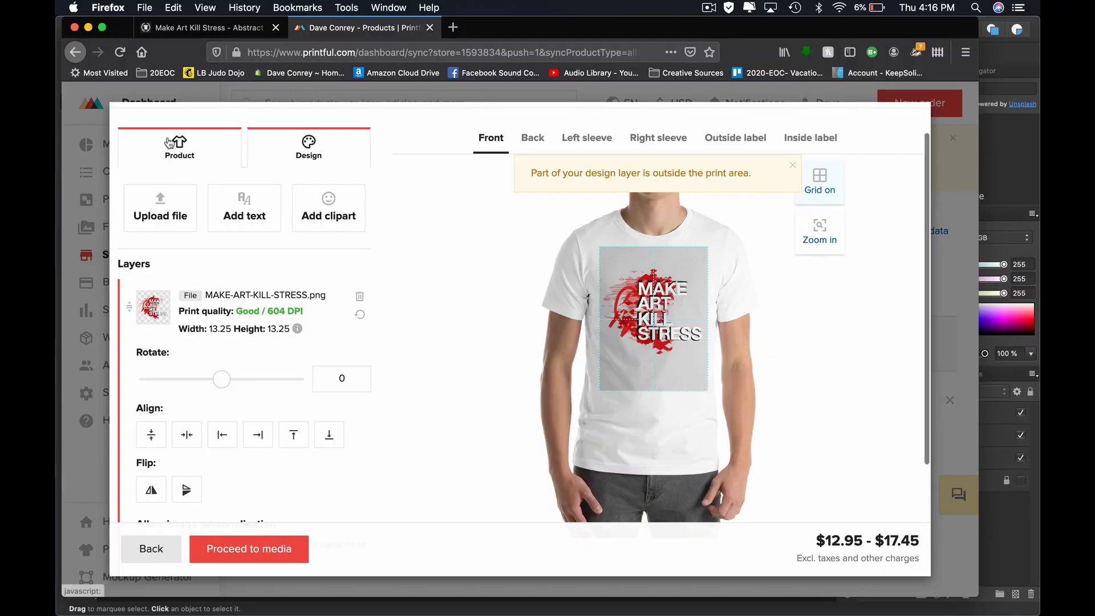
- Examine the T-shirt's product options for fulfillment location, printing technique, colors and sizes
left_click(168, 142)
scroll(469, 387, "down", 5)
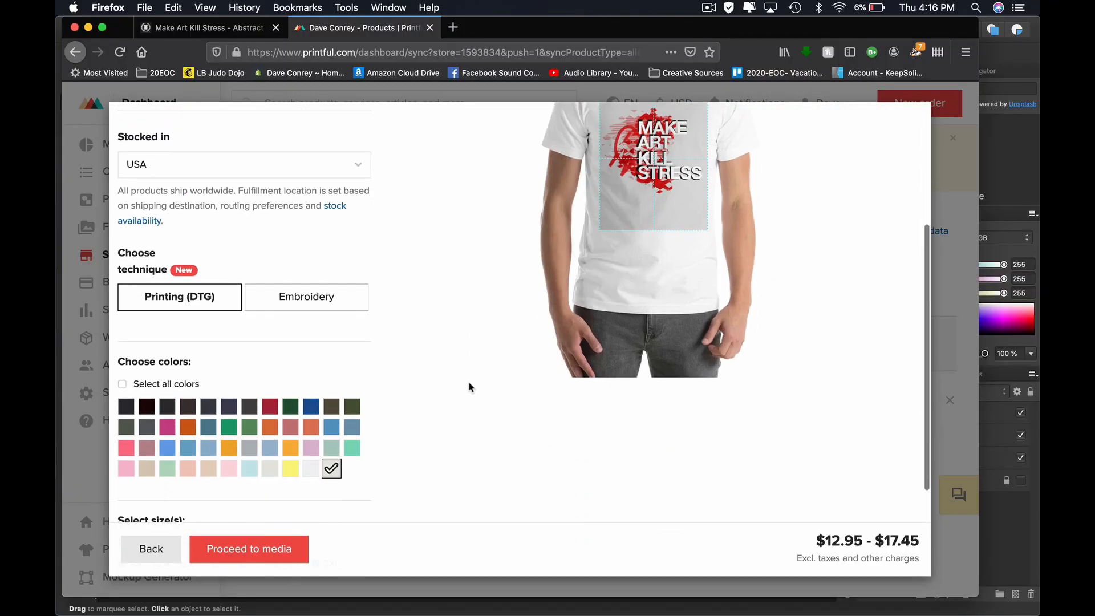
scroll(469, 386, "up", 5)
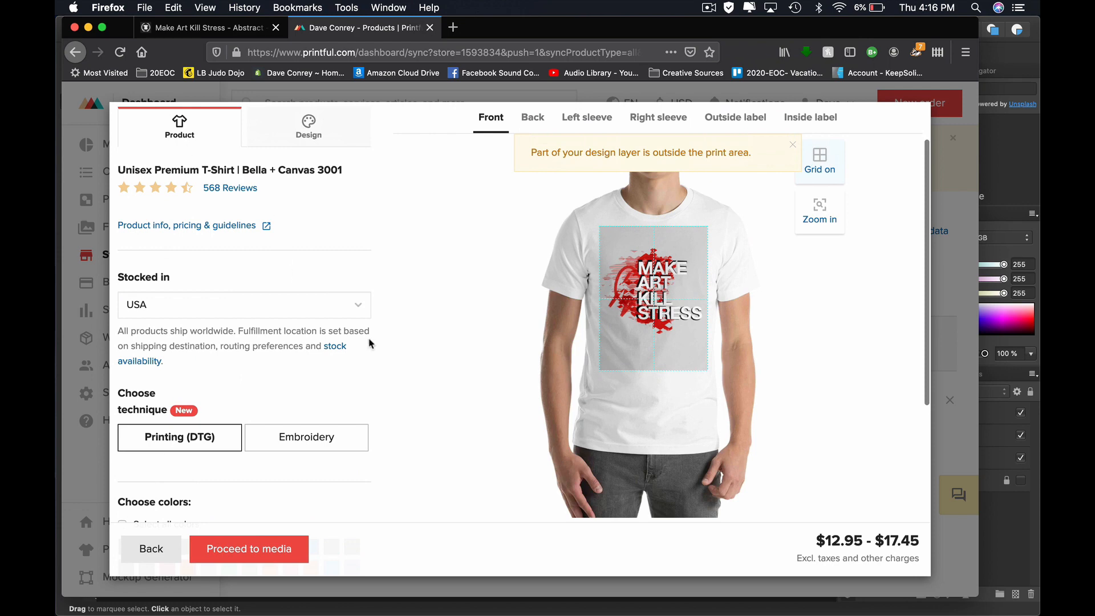
scroll(267, 330, "down", 2)
scroll(221, 356, "down", 3)
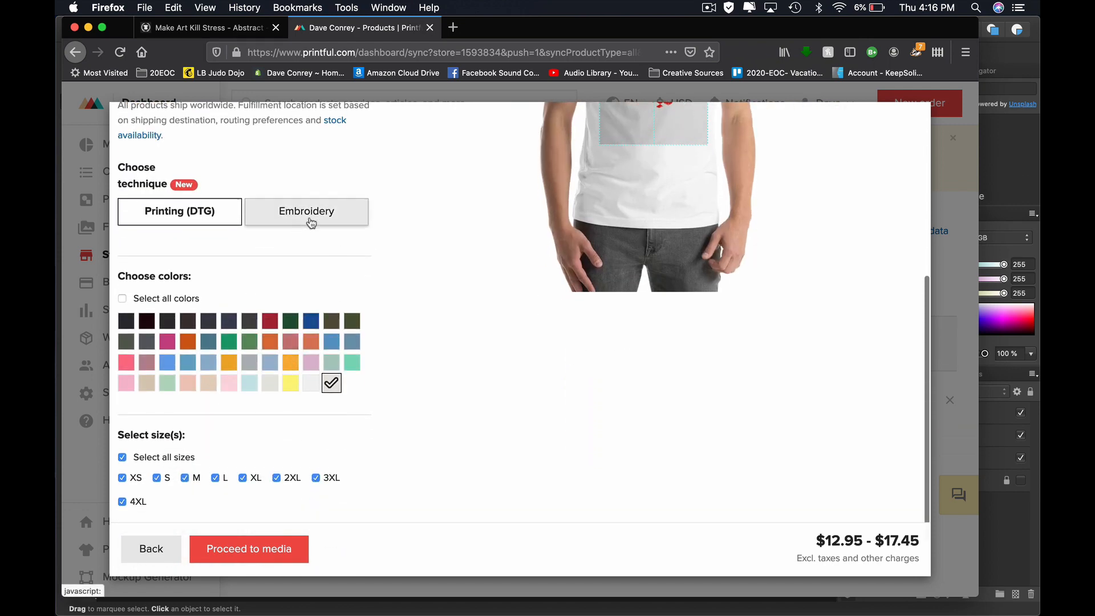
scroll(397, 318, "down", 1)
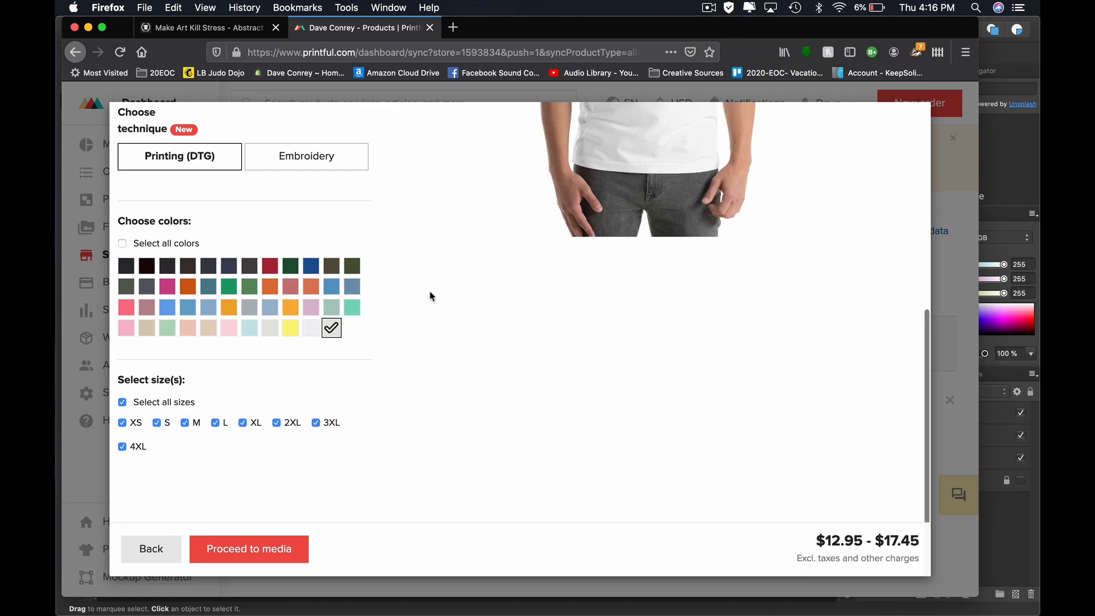
scroll(430, 296, "up", 1)
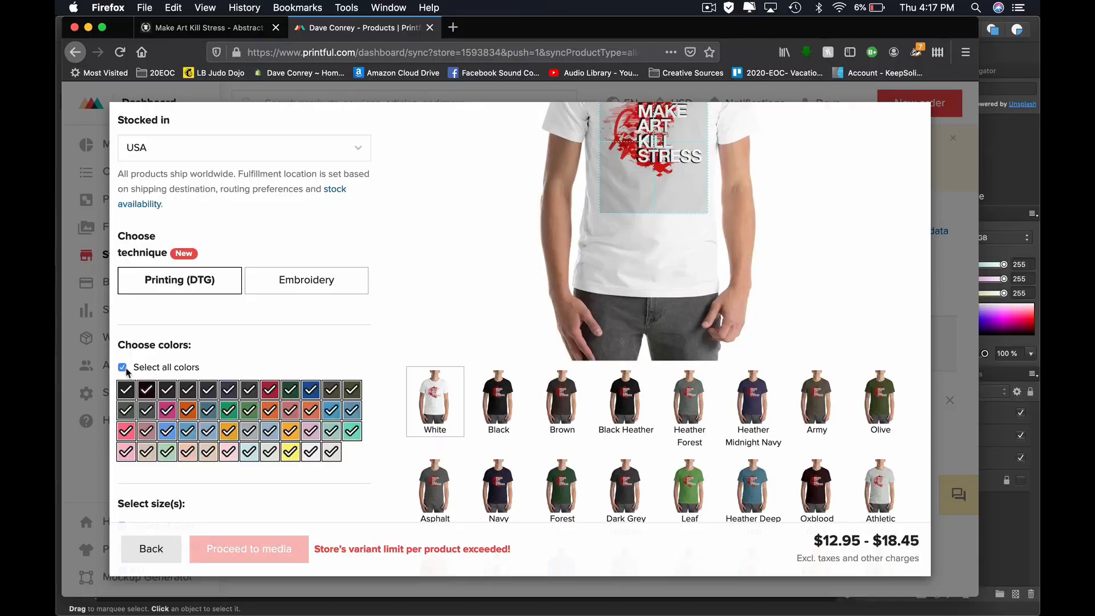
- Limit the T-shirt's colors to White, Oxblood Black, Steel Blue, Mustard and Athletic Heather instead of all colors
left_click(125, 369)
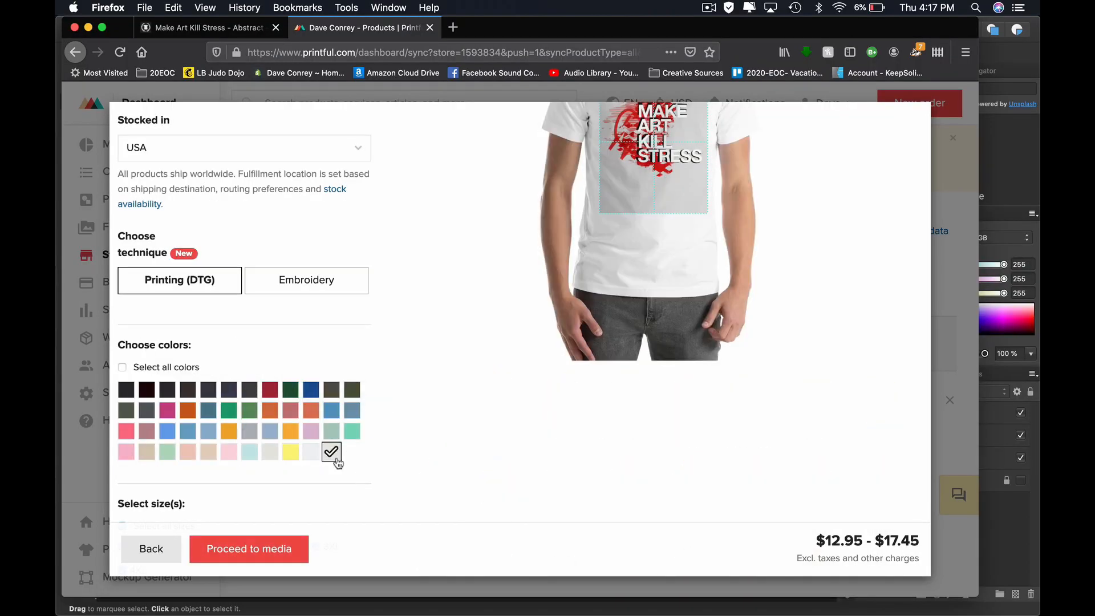
left_click(147, 391)
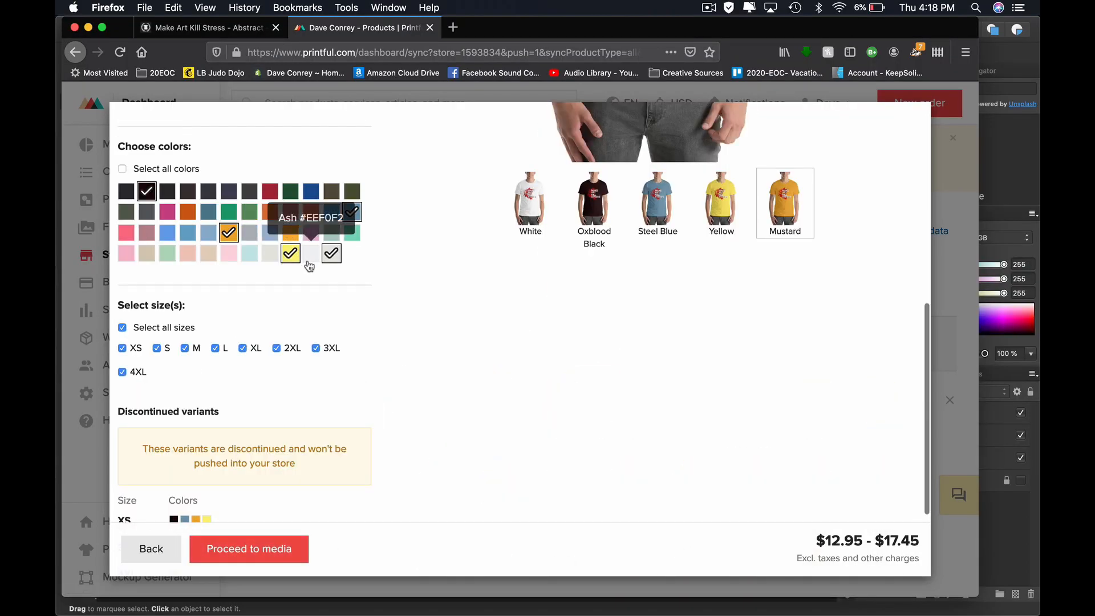
left_click(291, 253)
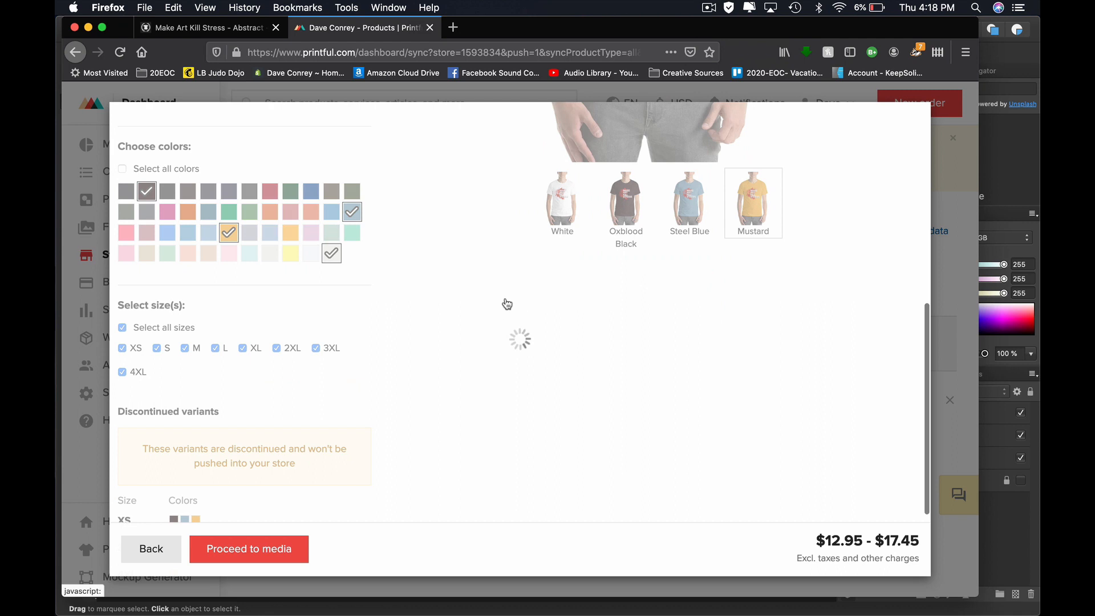
left_click(269, 232)
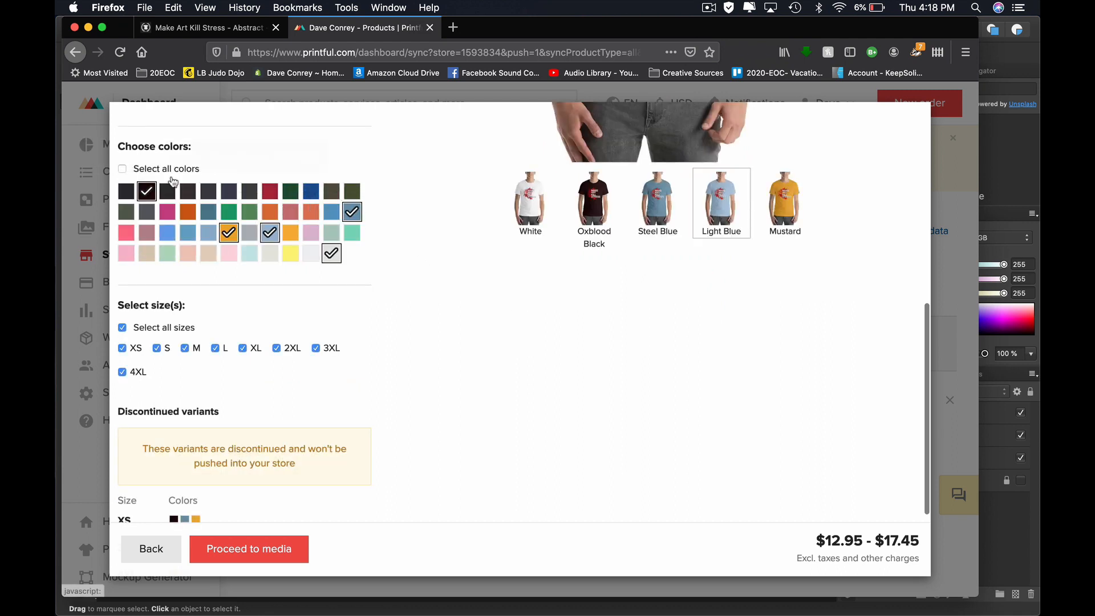
left_click(270, 232)
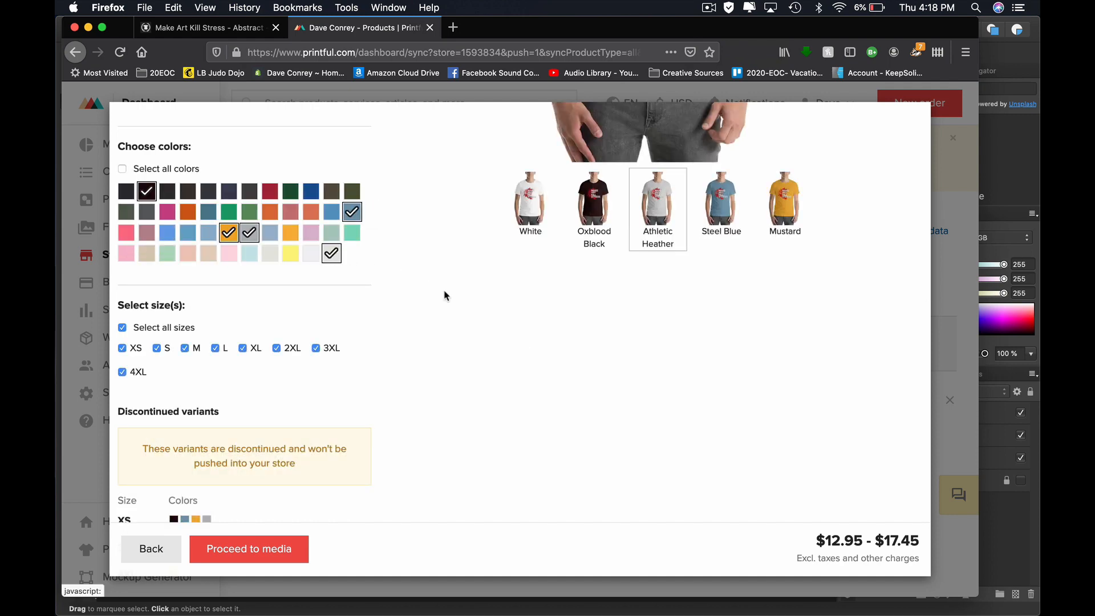
- Review the sizes and discontinued variants, and make the Steel Blue front mockup the main mockup image in the media stage
scroll(470, 399, "up", 3)
scroll(469, 399, "down", 4)
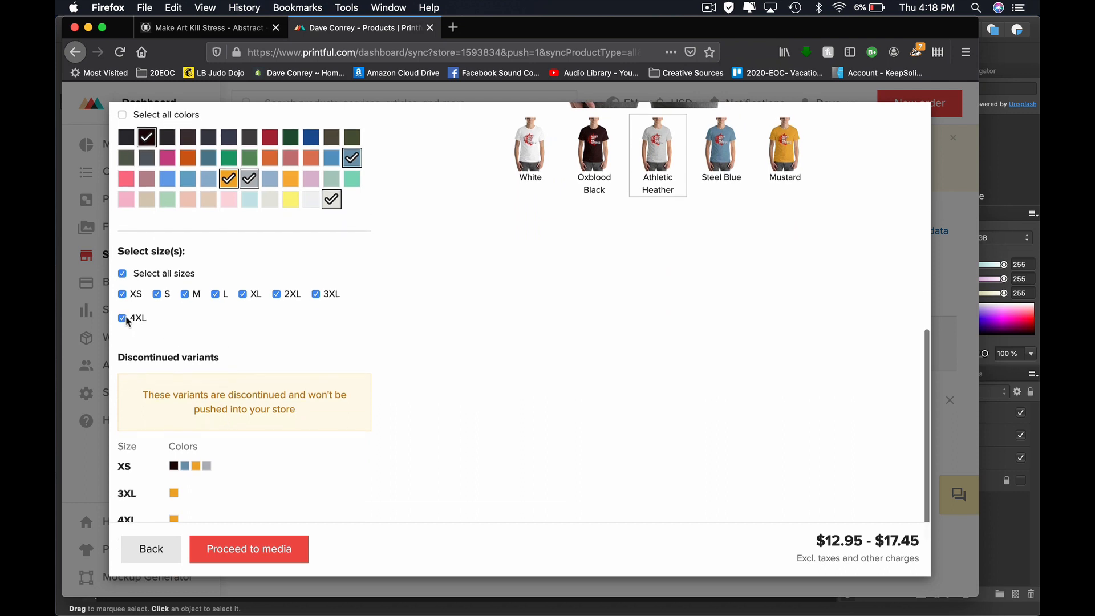
scroll(329, 333, "down", 2)
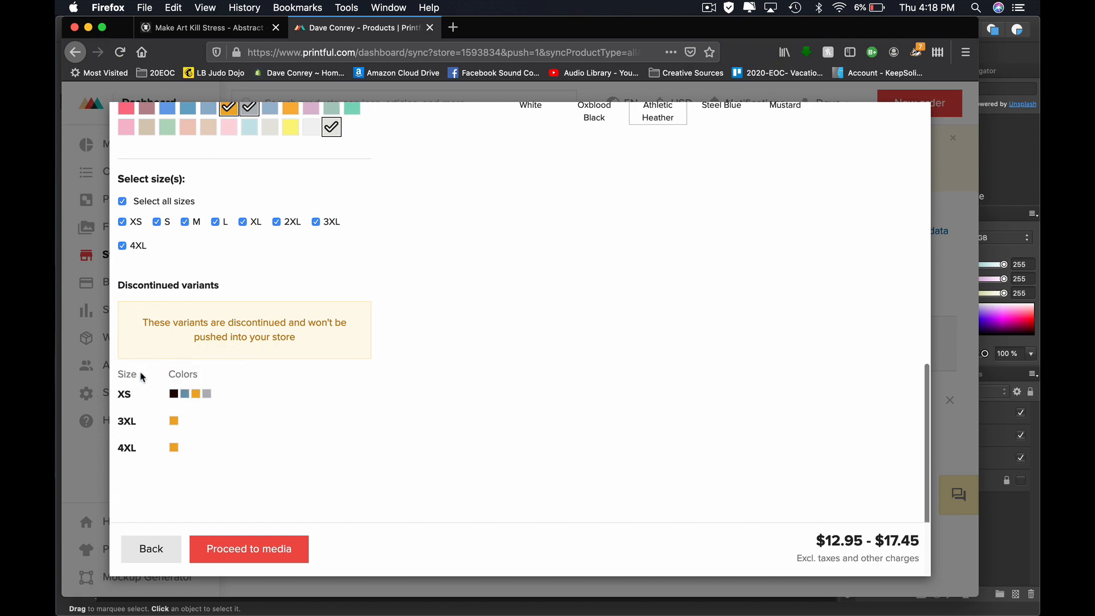
mouse_move(186, 394)
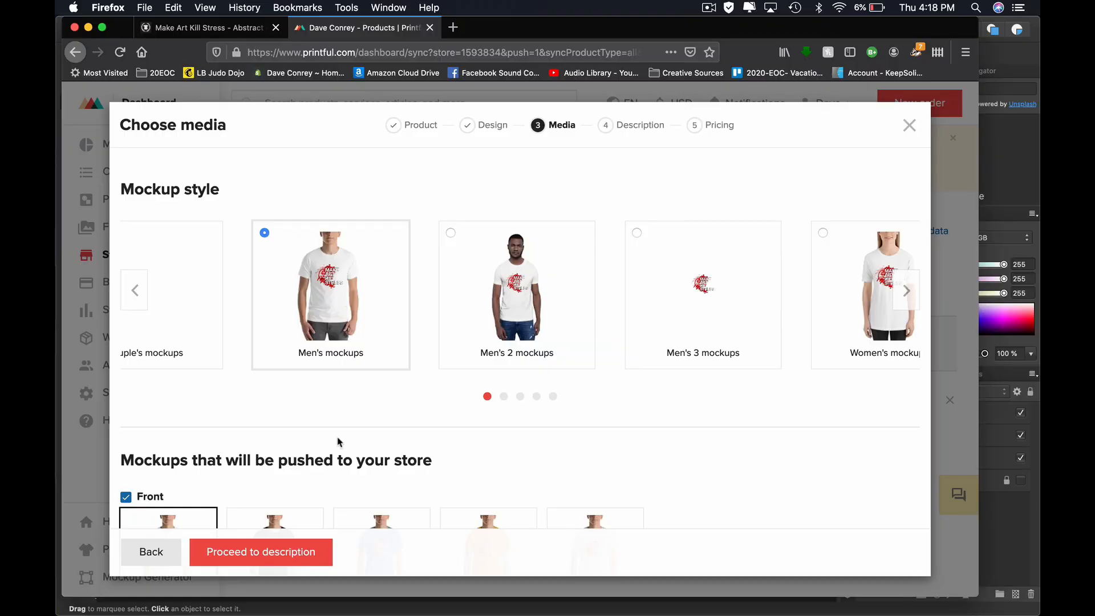
scroll(339, 443, "down", 5)
scroll(339, 443, "down", 3)
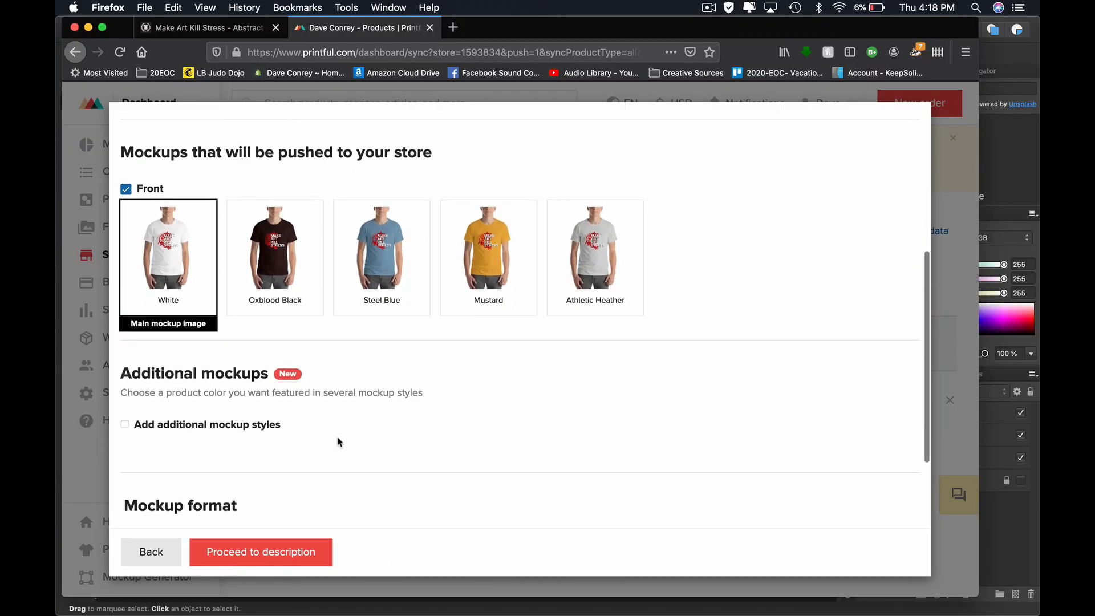
left_click(289, 266)
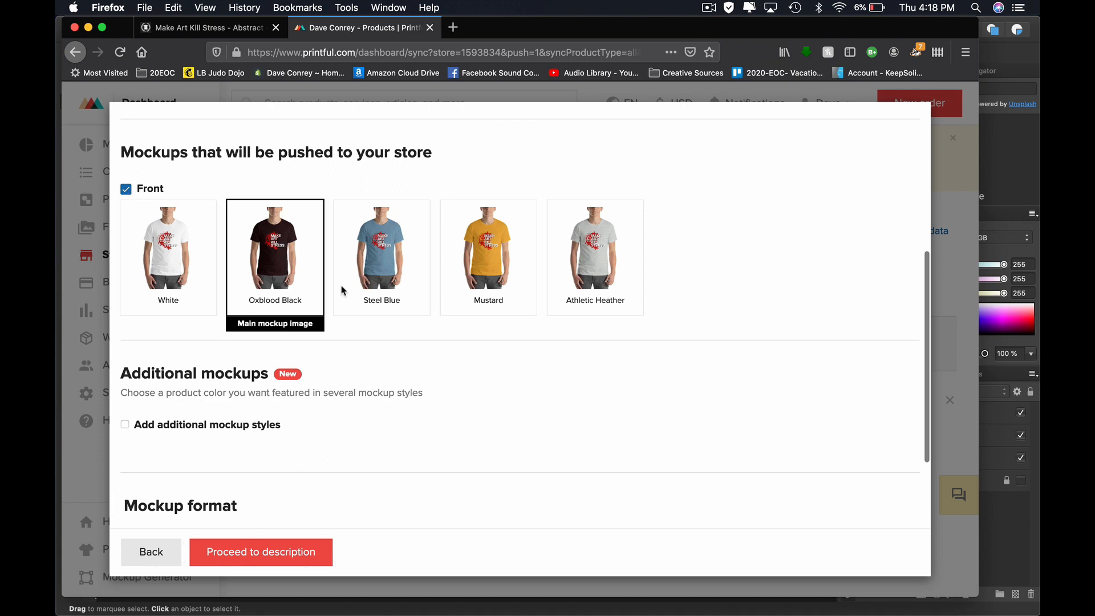
left_click(407, 272)
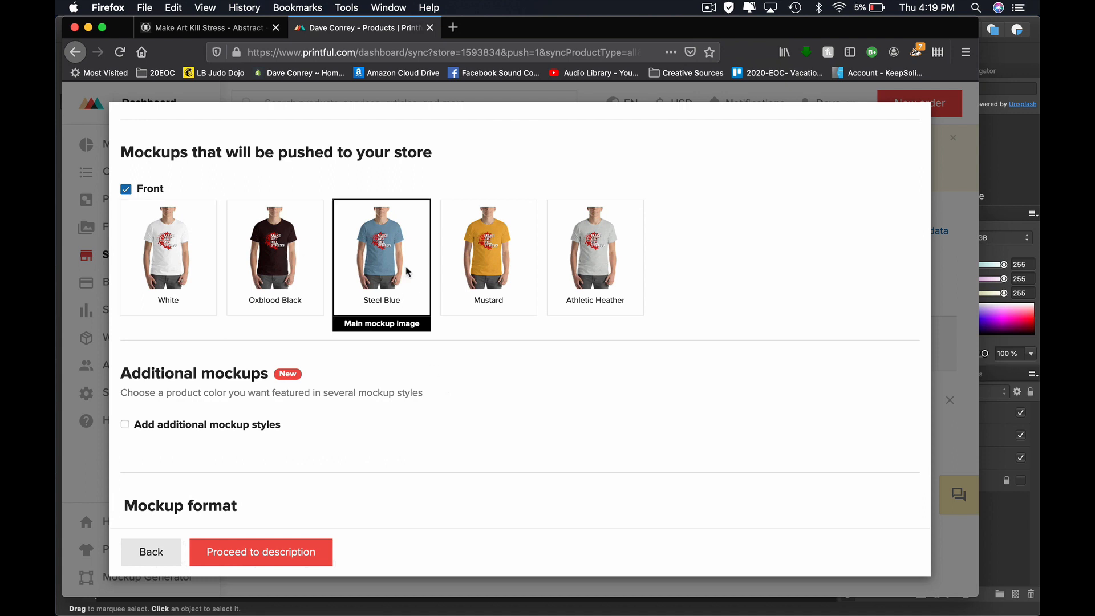
- Add additional mockup styles in Steel Blue, including Men's Lifestyle 3 and Women's Lifestyle 2, and proceed to the description
scroll(470, 379, "down", 3)
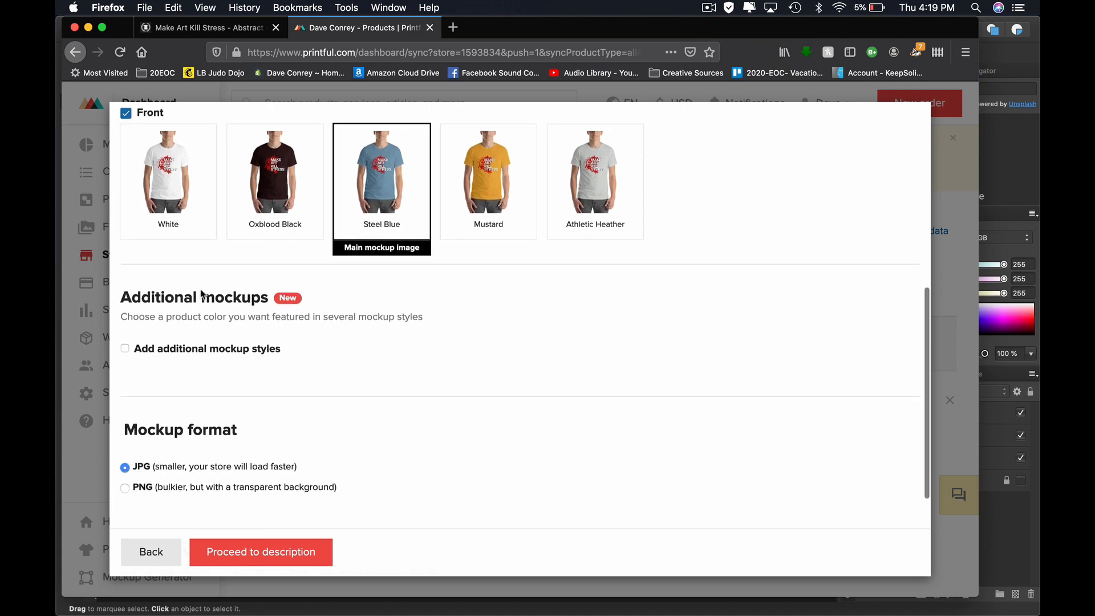
left_click(126, 349)
scroll(467, 343, "down", 5)
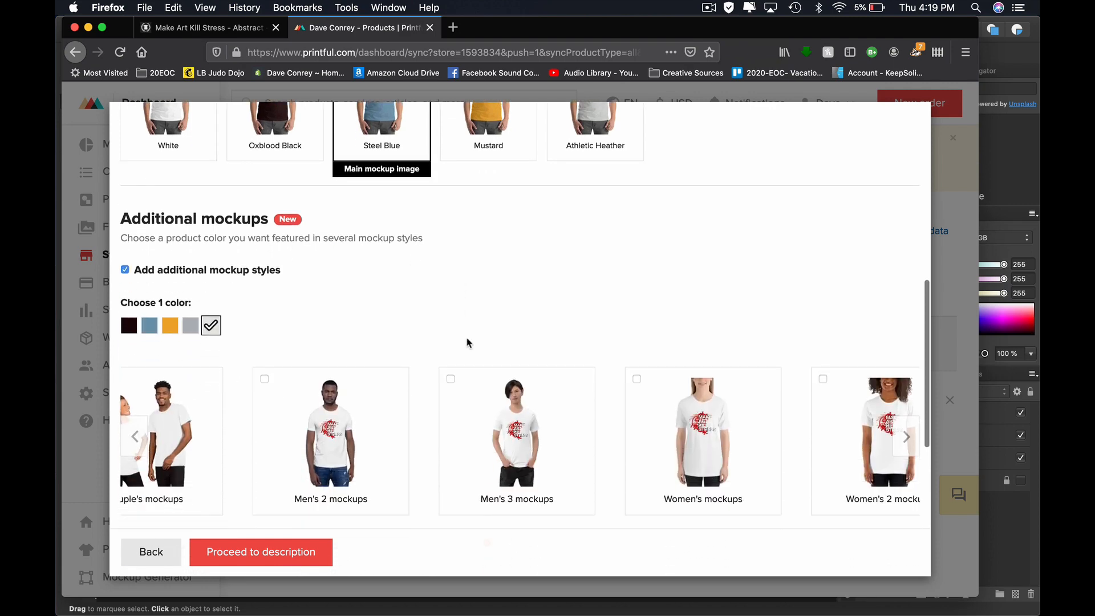
left_click(135, 320)
left_click(135, 319)
left_click(134, 320)
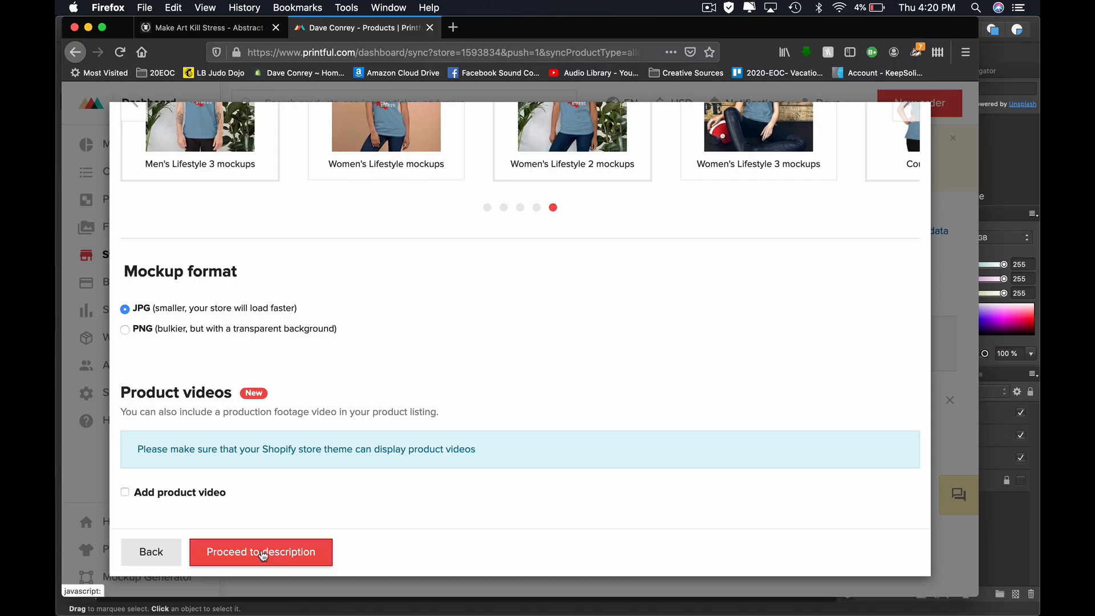
left_click(263, 556)
- Title the product Make Art Kill Stress Tshirt and tag it with Clothing, Shirts, womens and mens
scroll(609, 247, "up", 10)
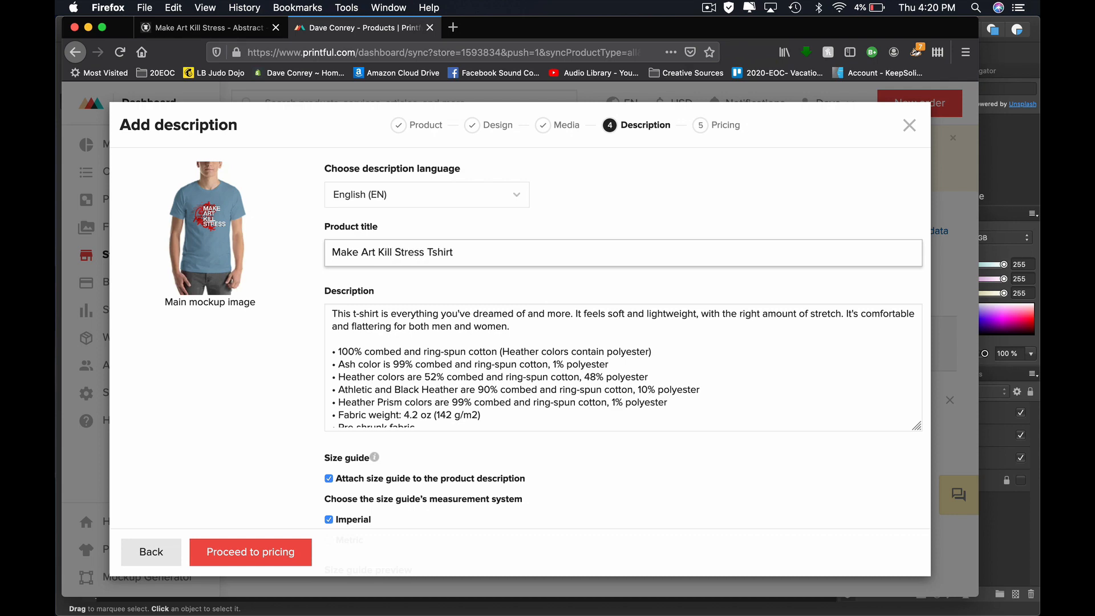
scroll(364, 343, "down", 2)
scroll(363, 343, "down", 10)
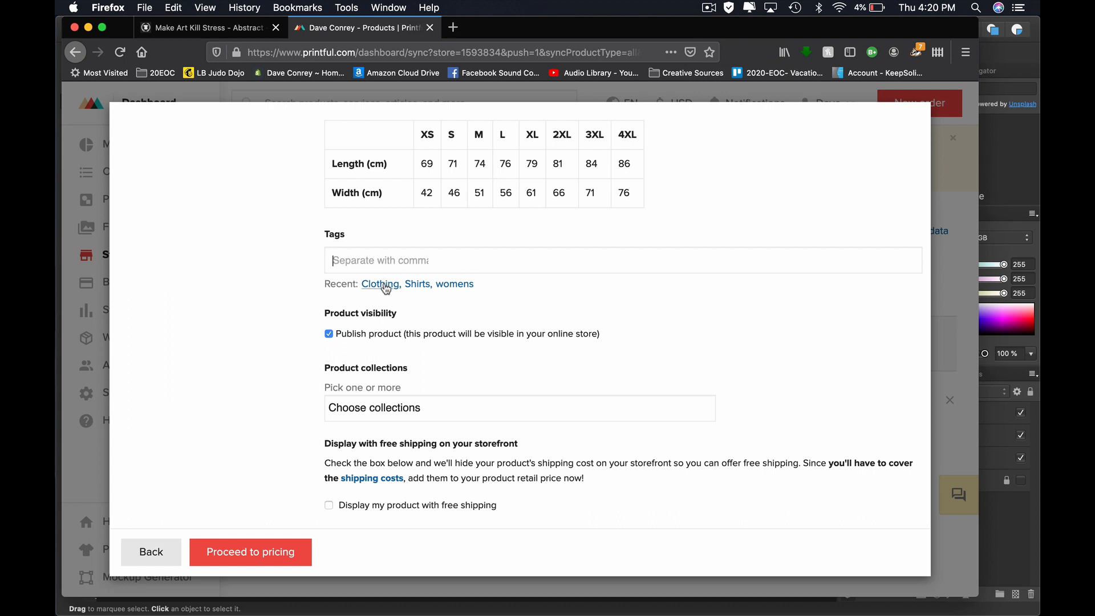
left_click(381, 284)
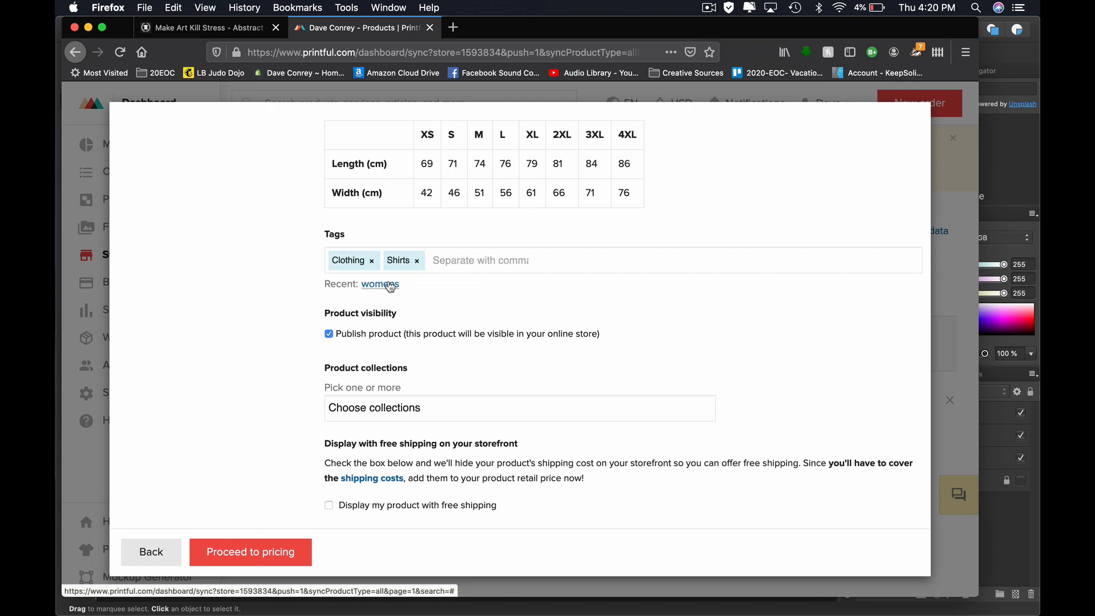
left_click(393, 286)
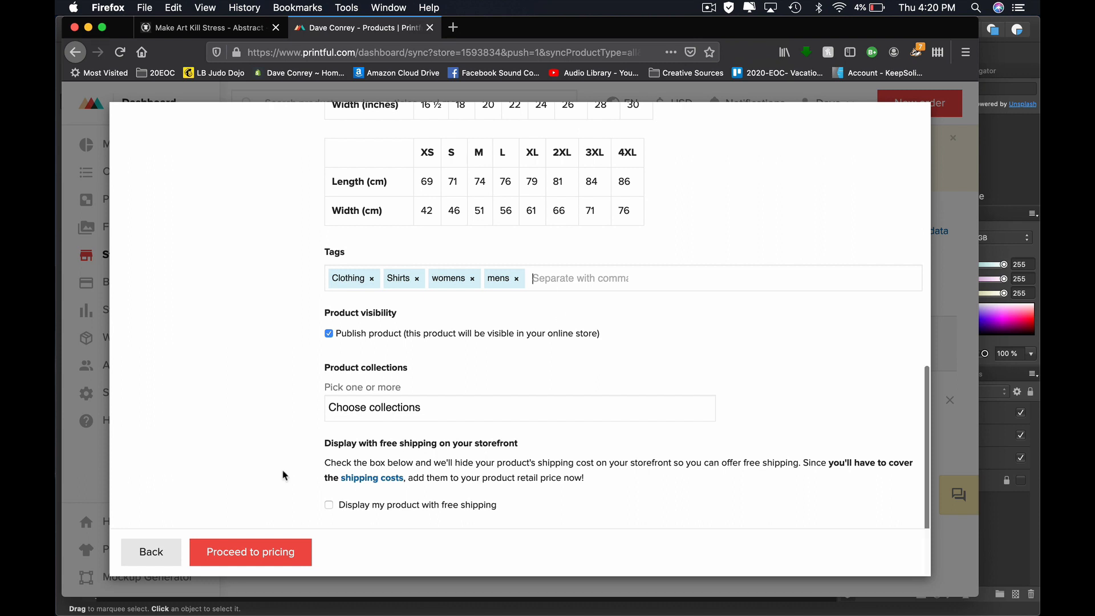
- Submit the T-shirt to the store with retail prices of $20 for XS to XL and $24 for 2XL to 4XL
left_click(266, 553)
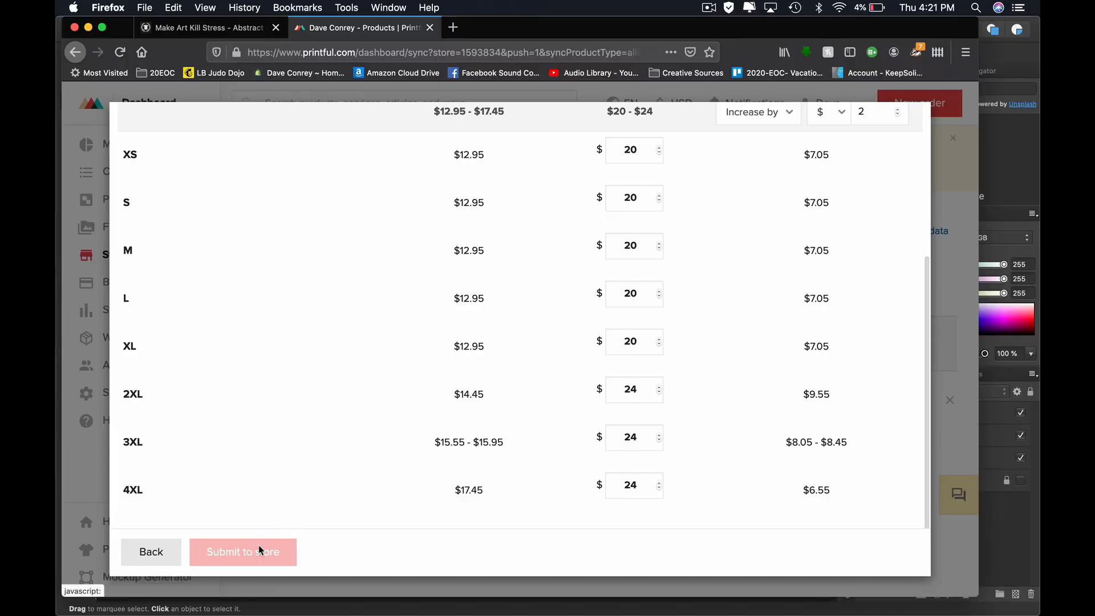
left_click(258, 545)
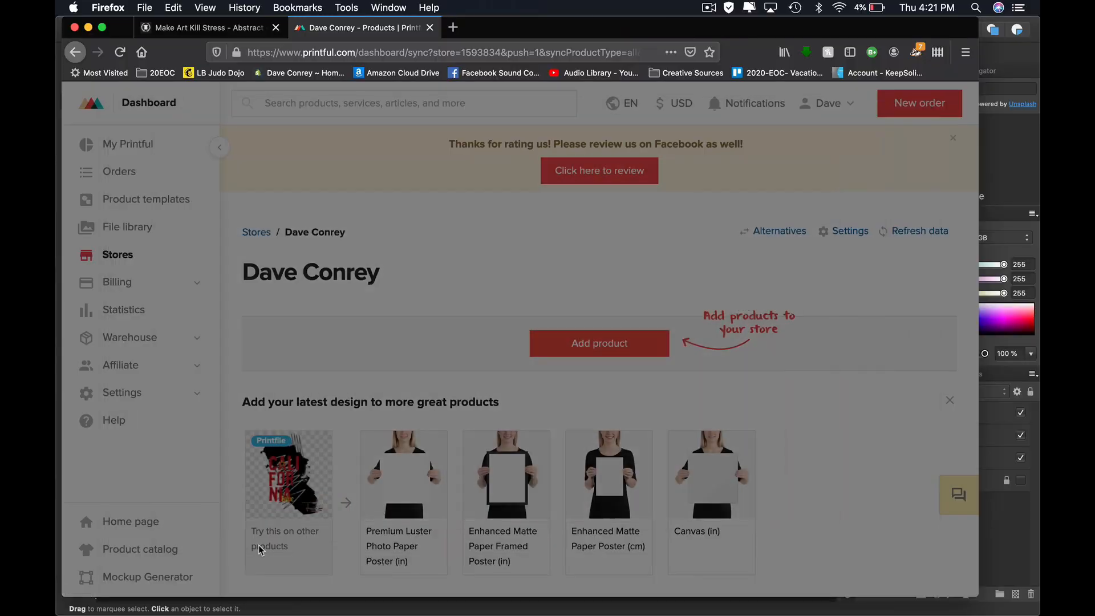